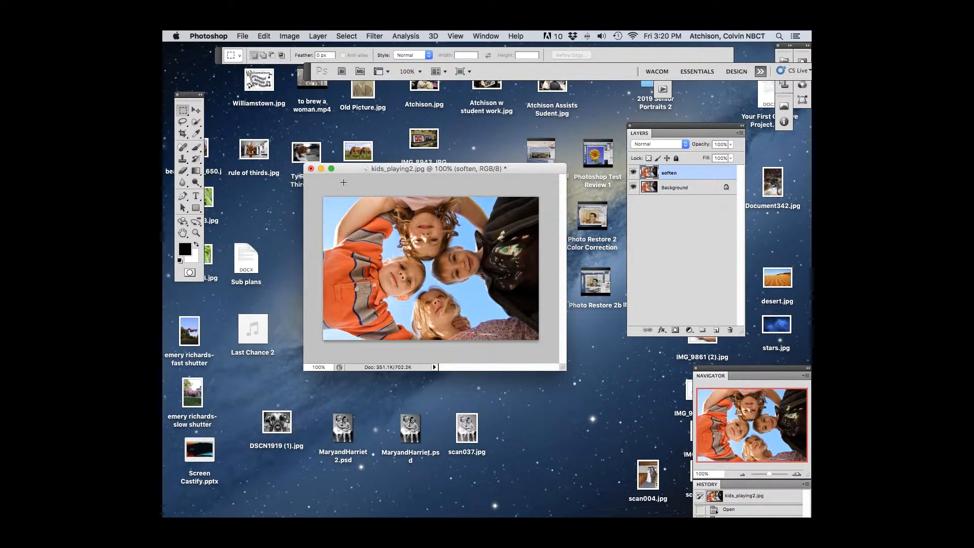
Step: Reposition the photo's window and delete the existing soften layer
left_click_drag(349, 168, 352, 181)
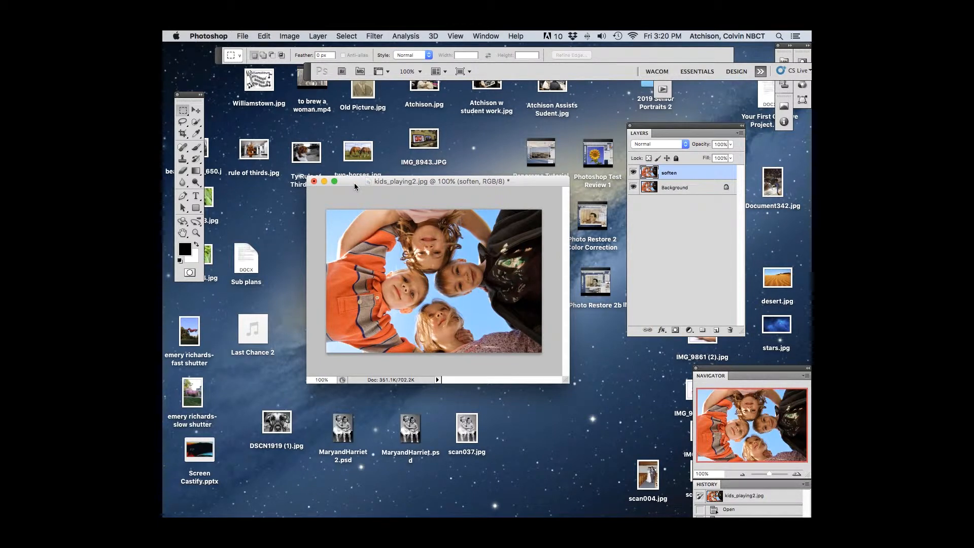
left_click_drag(343, 181, 328, 172)
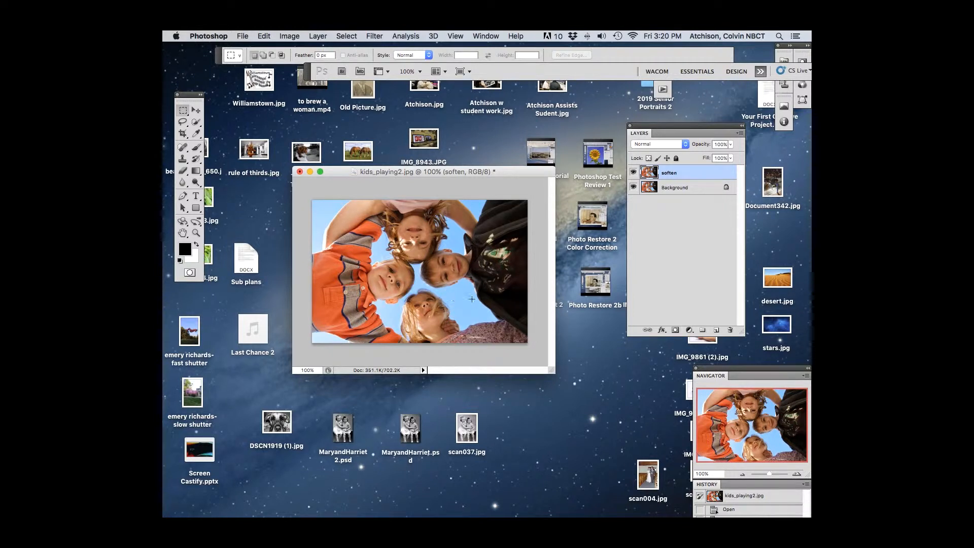
left_click_drag(686, 183, 730, 330)
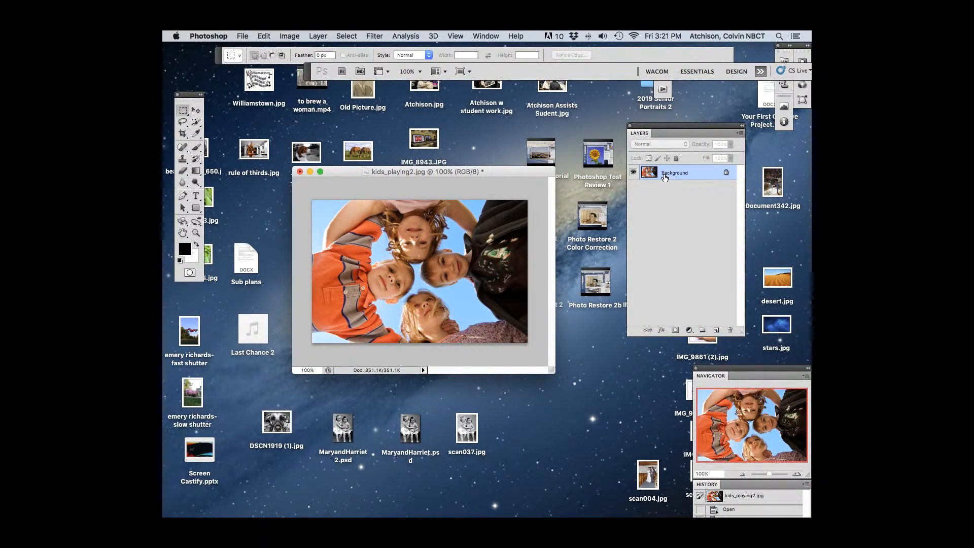
Step: Duplicate the Background layer and rename the copy "soften"
left_click_drag(680, 176, 715, 331)
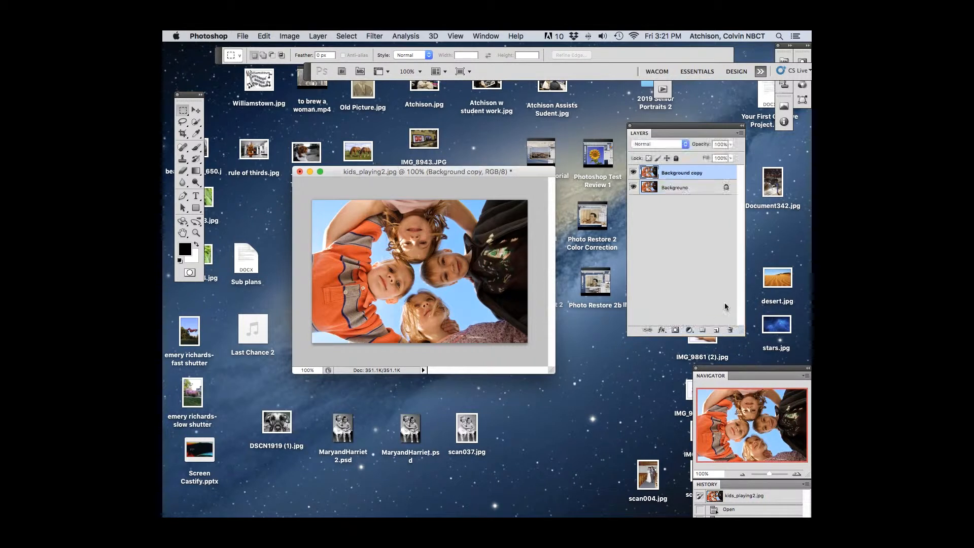
double_click(697, 173)
type("soften")
key("Return")
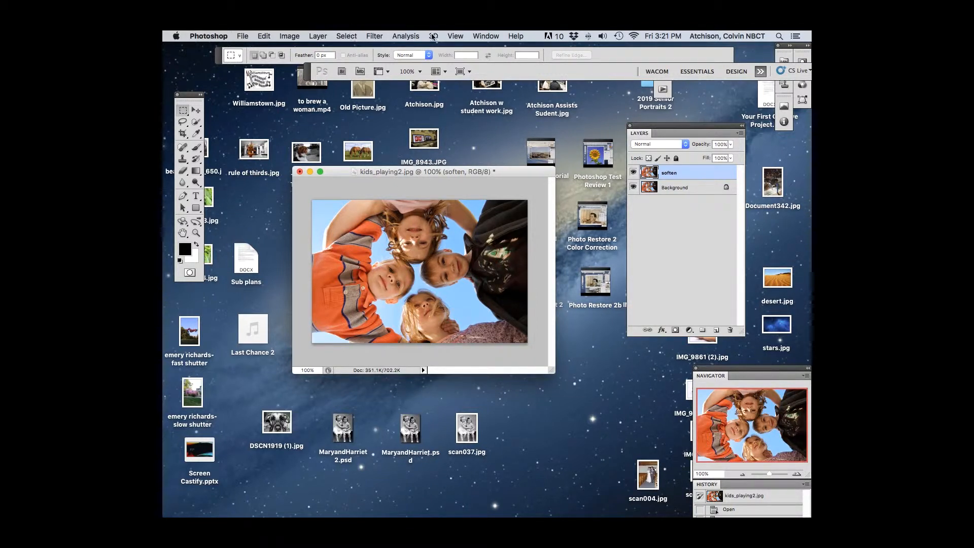
Step: Apply a Surface Blur to the soften layer with a radius of 5 pixels and a threshold of 15 levels
left_click(373, 36)
mouse_move(404, 146)
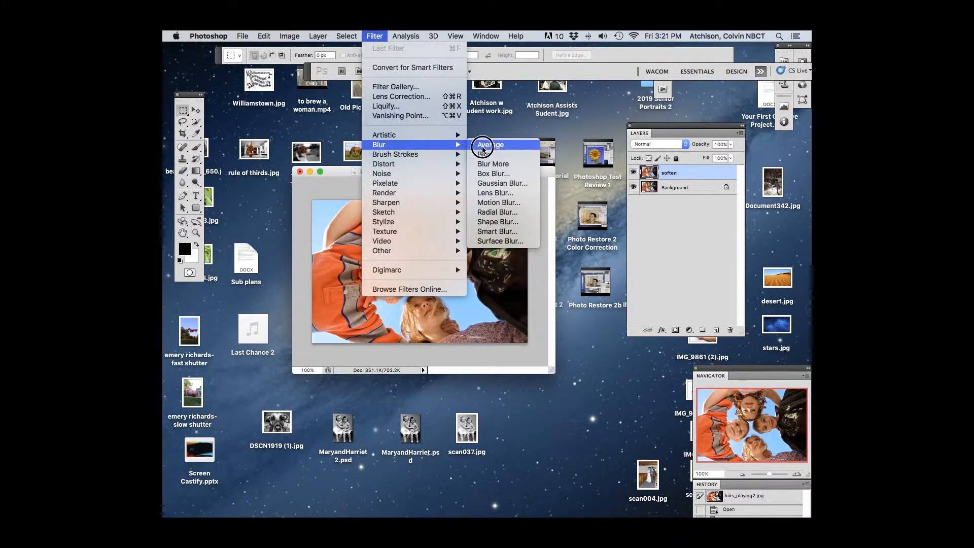
left_click(500, 241)
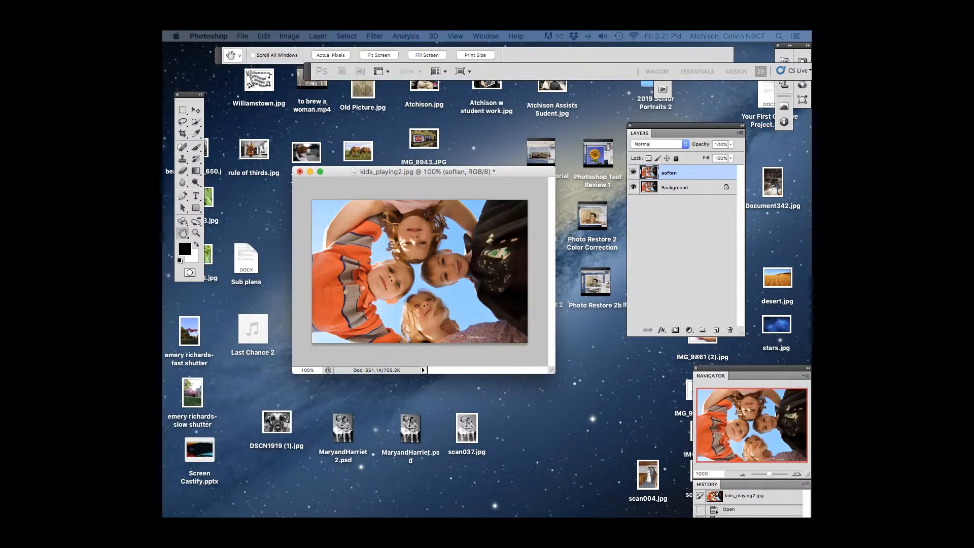
left_click_drag(280, 242, 398, 230)
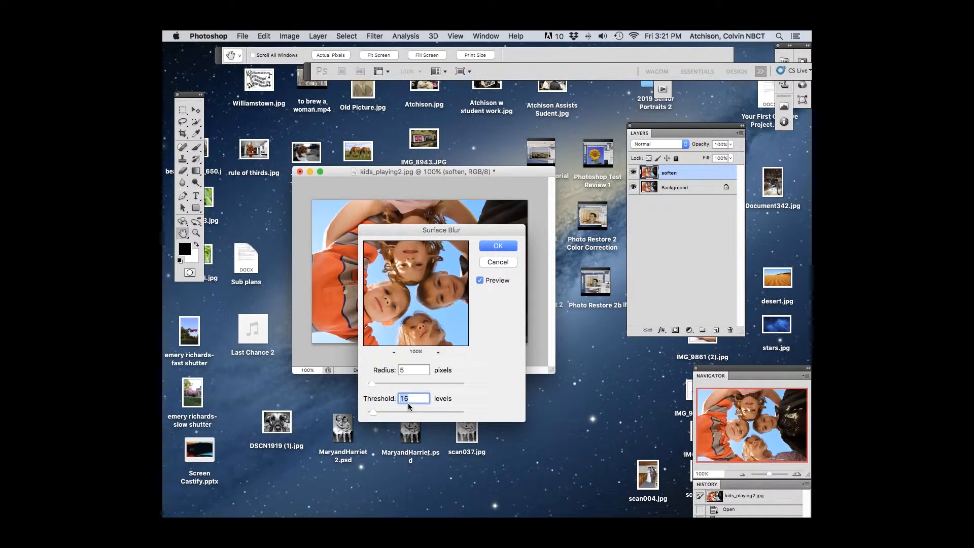
left_click(500, 247)
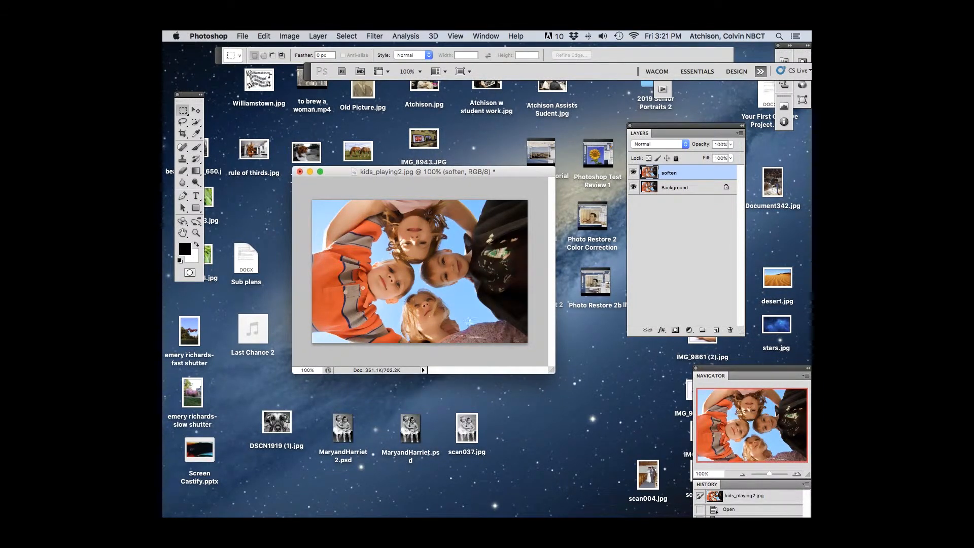
Step: Compare the photo with and without the blurred soften layer by switching the layers' visibility off and on
left_click(634, 188)
left_click(633, 172)
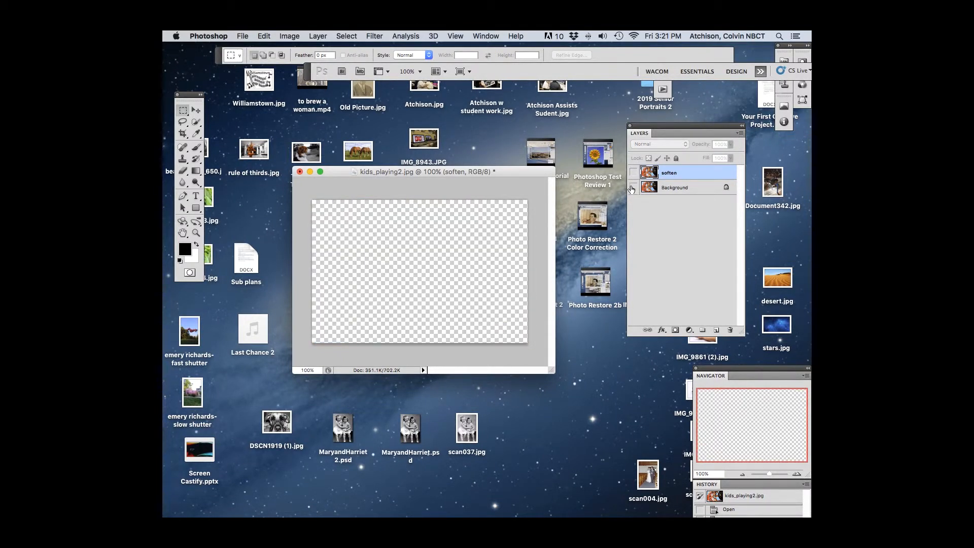
left_click(632, 187)
left_click(634, 172)
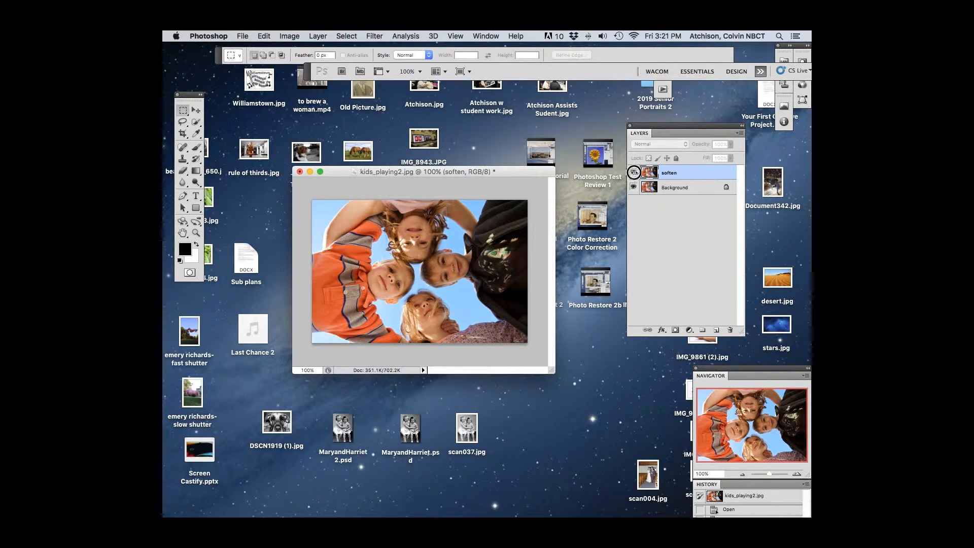
left_click(634, 174)
left_click(634, 174)
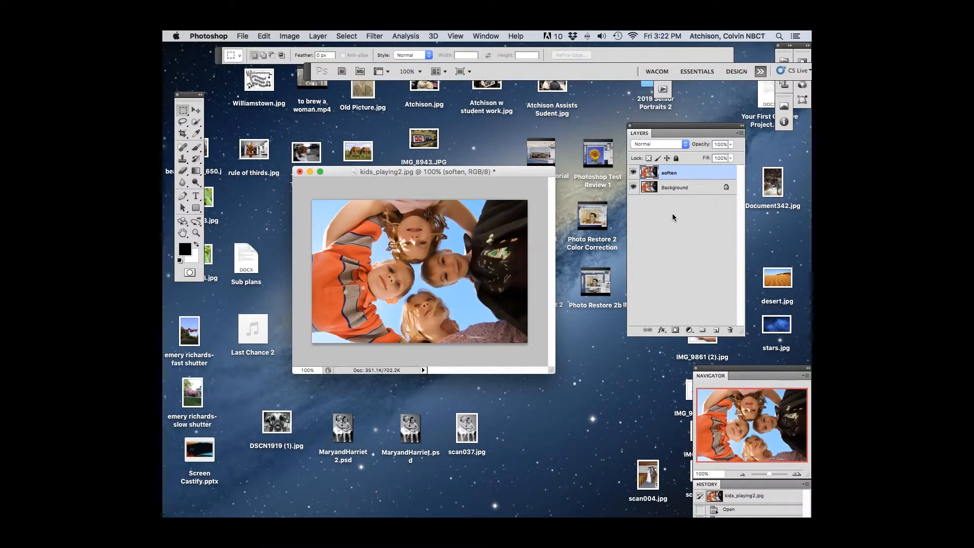
Step: Duplicate the soften layer and desaturate the copy
left_click_drag(673, 180, 716, 332)
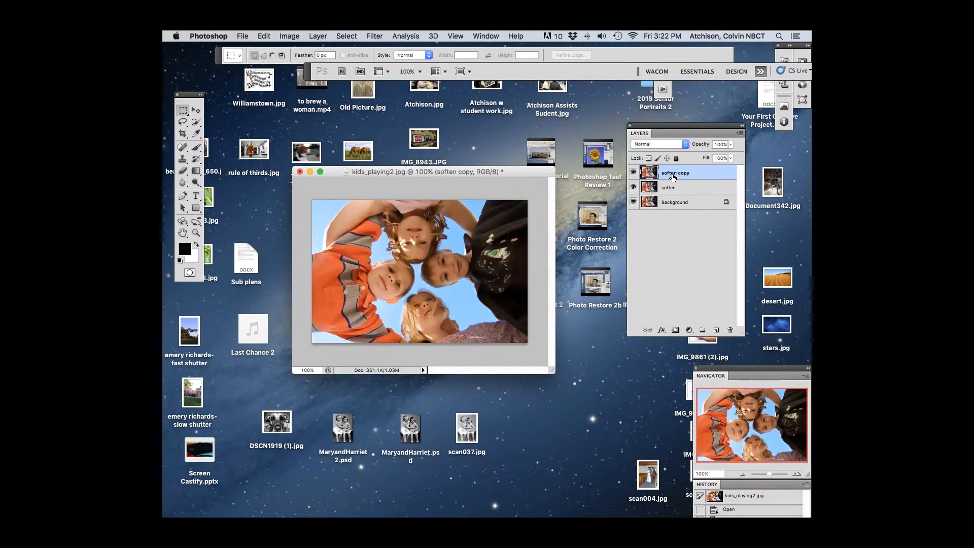
key("super+shift+u")
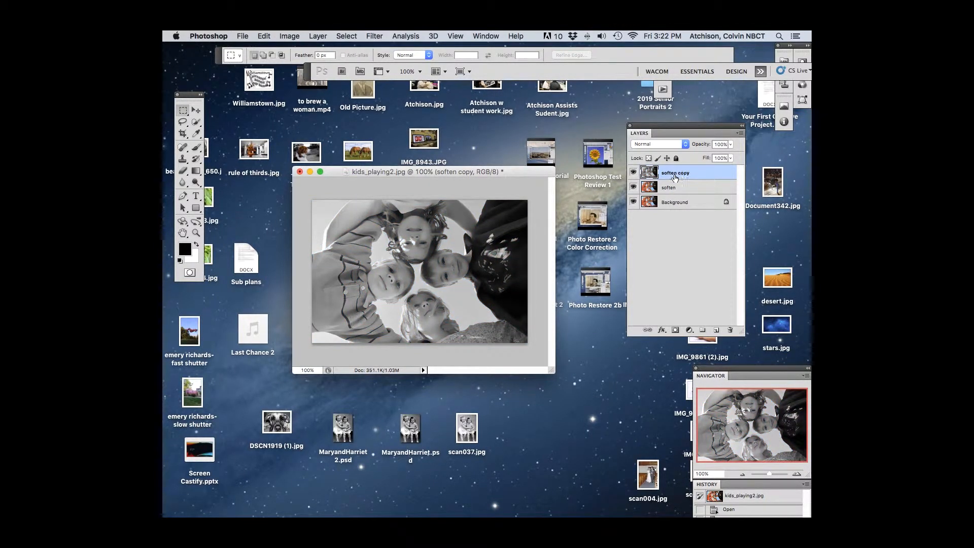
Step: View the Hue/Saturation adjustment for the desaturated copy and close it with its default values
left_click(289, 36)
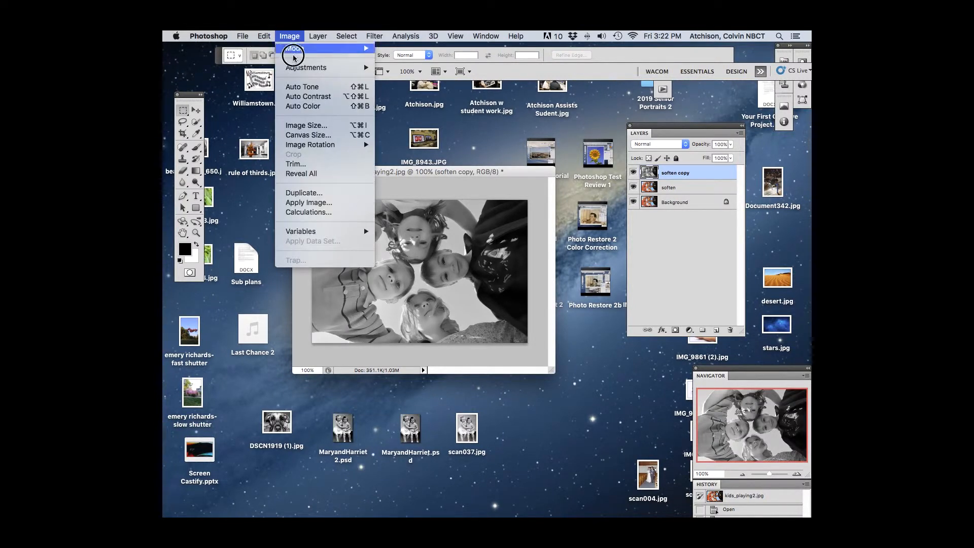
left_click(299, 68)
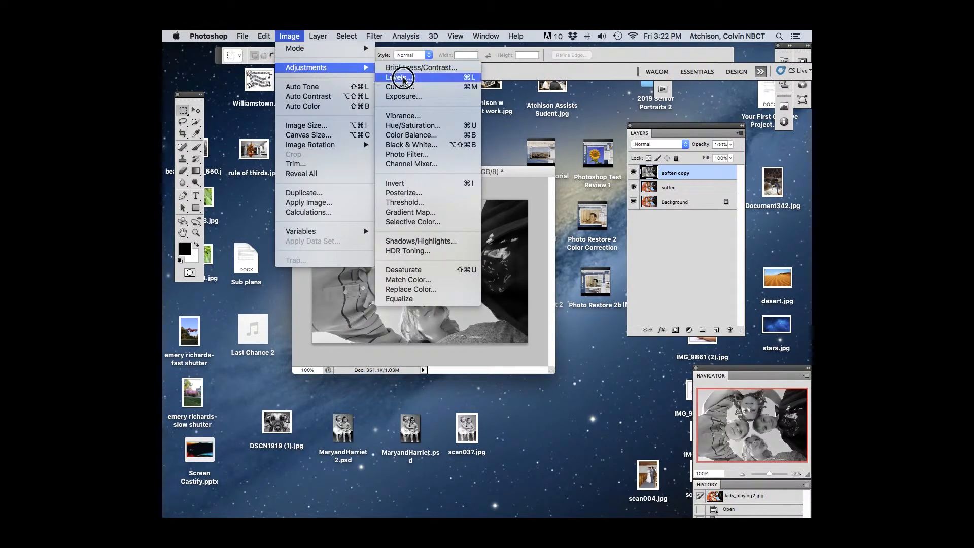
left_click(413, 125)
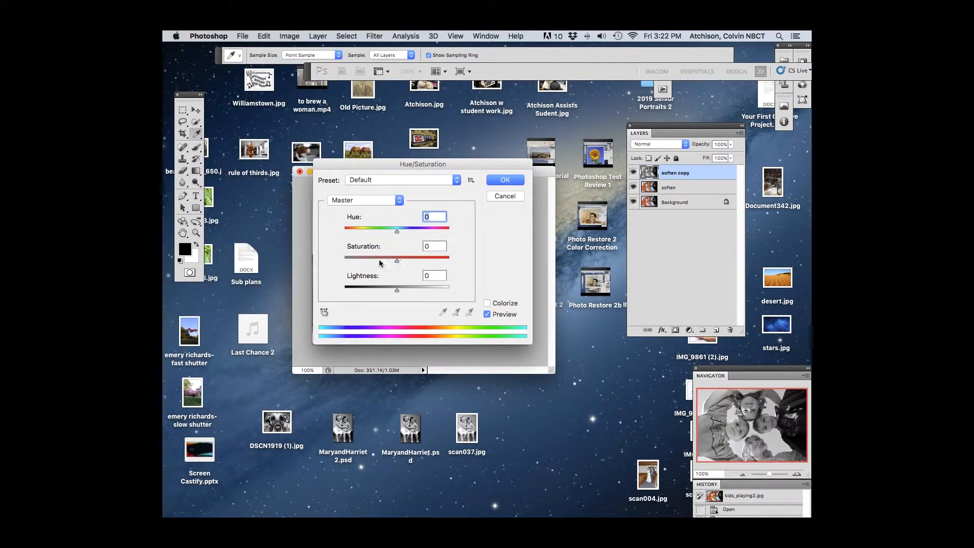
left_click(504, 182)
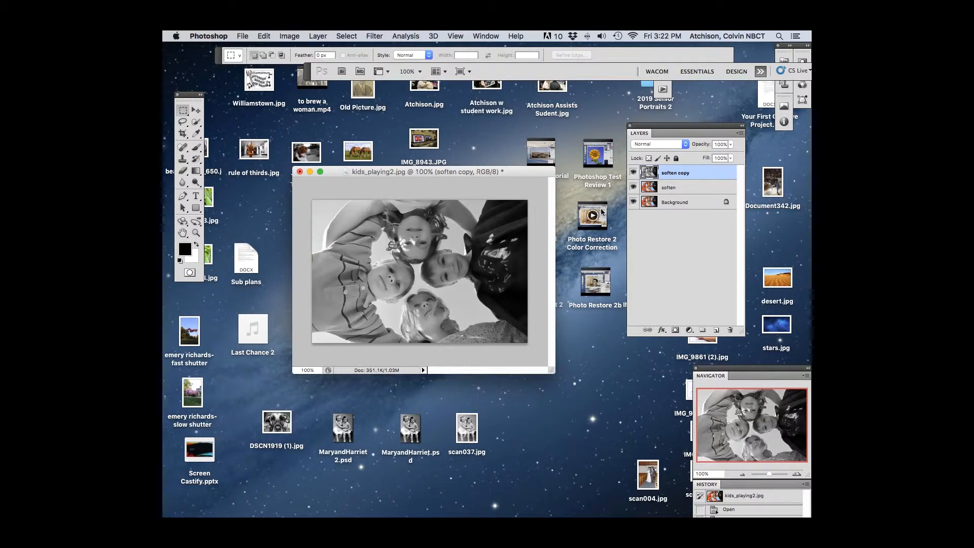
Step: Rename the soften copy layer "Desaturated"
double_click(682, 173)
type("Desaturated")
key("Return")
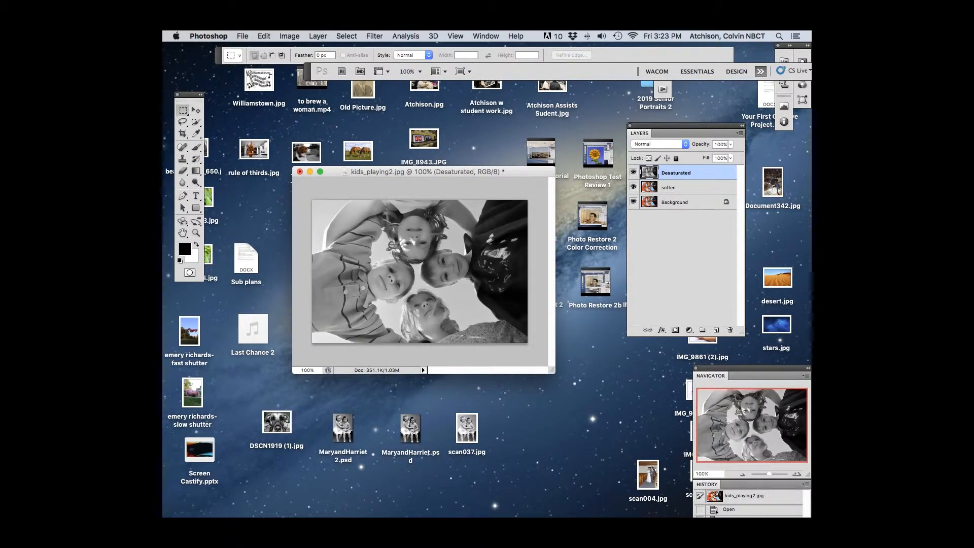
Step: Add a new empty layer above the Desaturated layer and name it "Halftone"
left_click(716, 330)
double_click(670, 174)
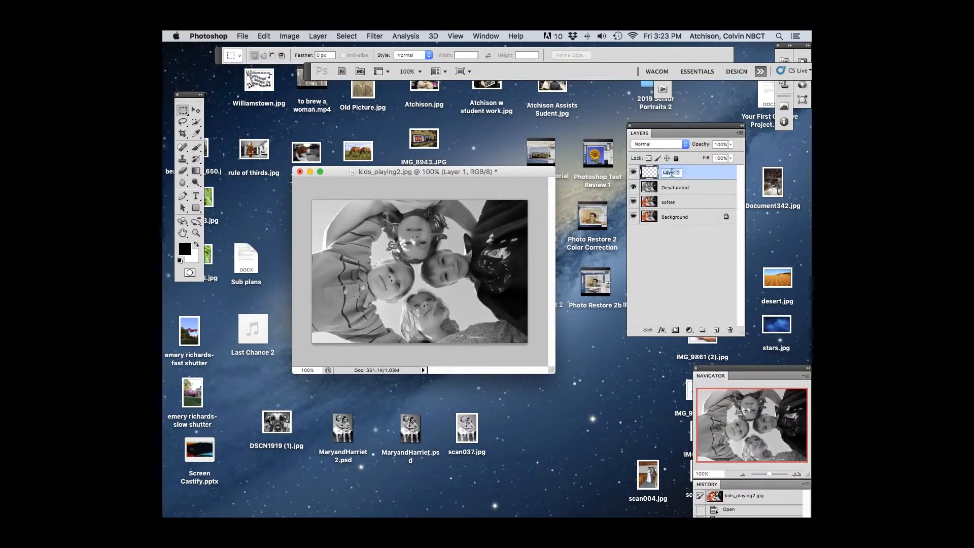
type("Halftone")
key("Return")
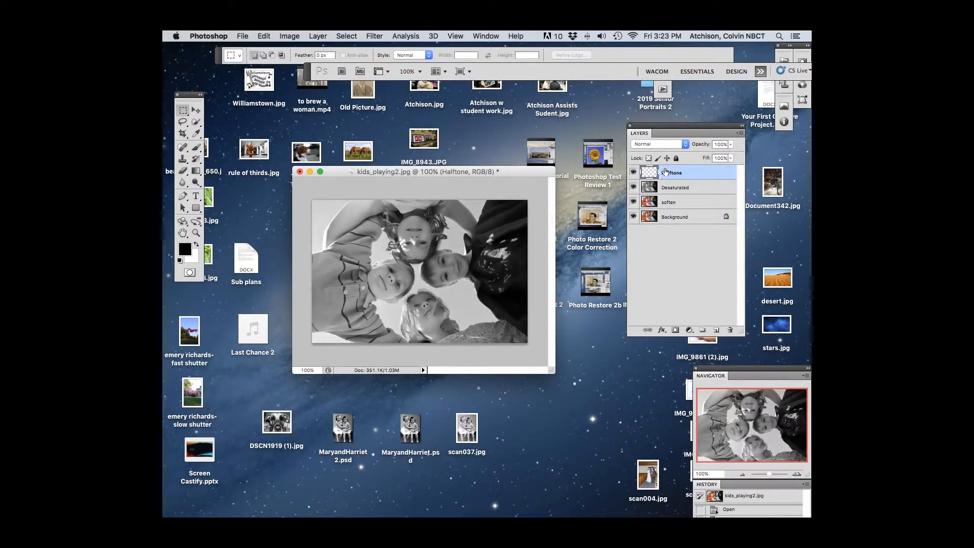
Step: Show the Channels of the image as a floating window next to the photo, shifting Navigator and Layers out of the way
left_click_drag(760, 376, 679, 349)
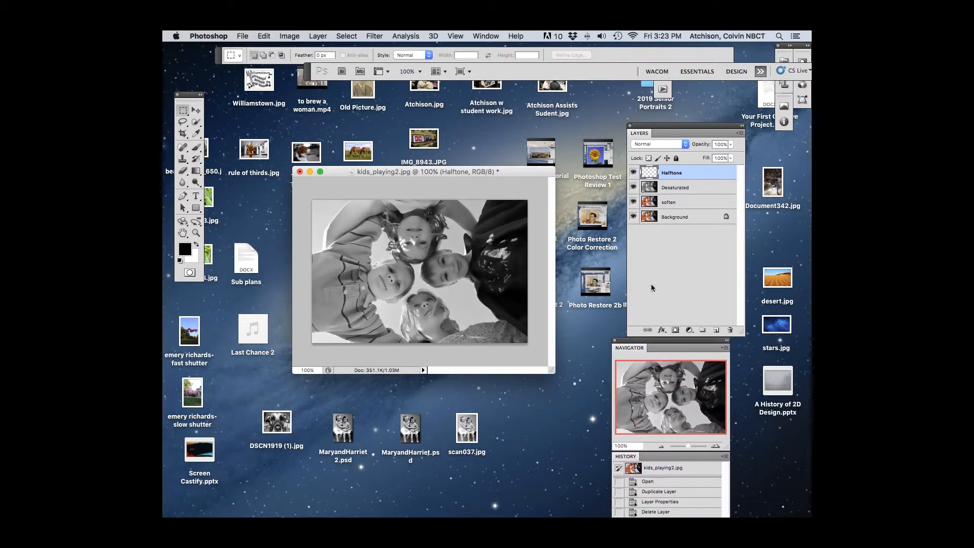
left_click(485, 37)
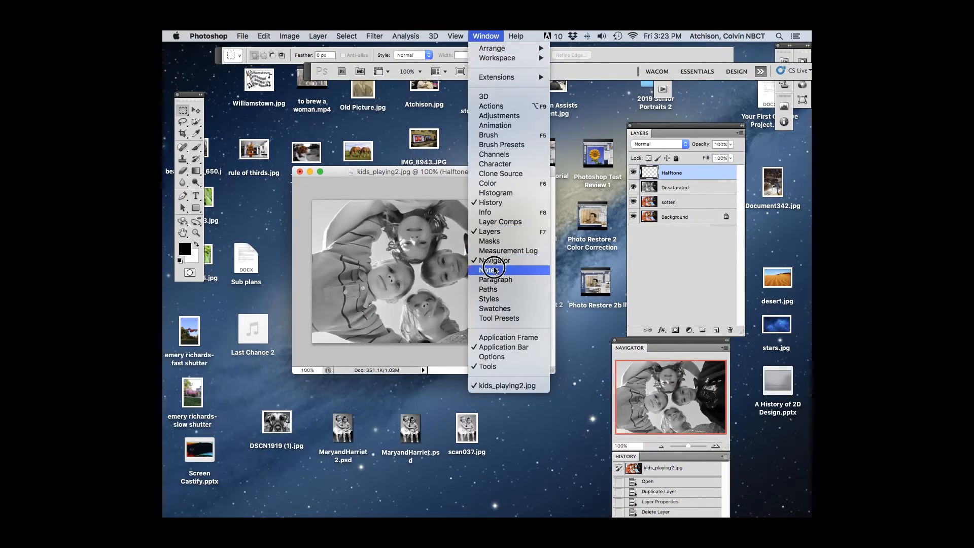
left_click(495, 163)
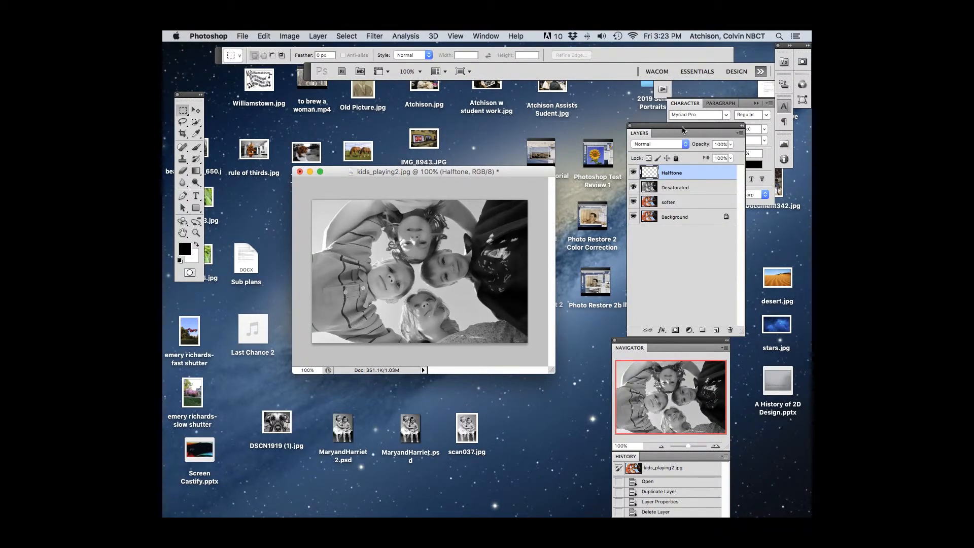
left_click_drag(682, 126, 653, 127)
left_click(479, 35)
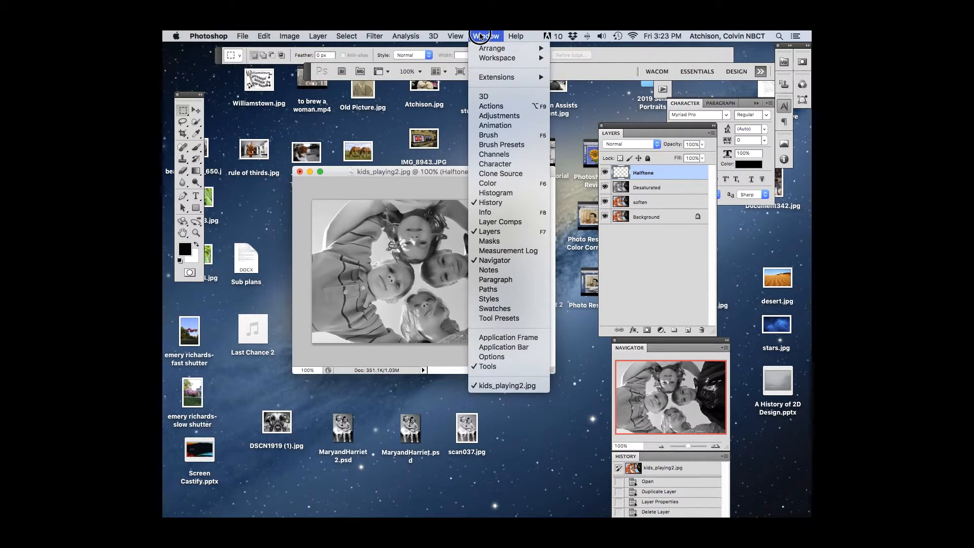
left_click(499, 153)
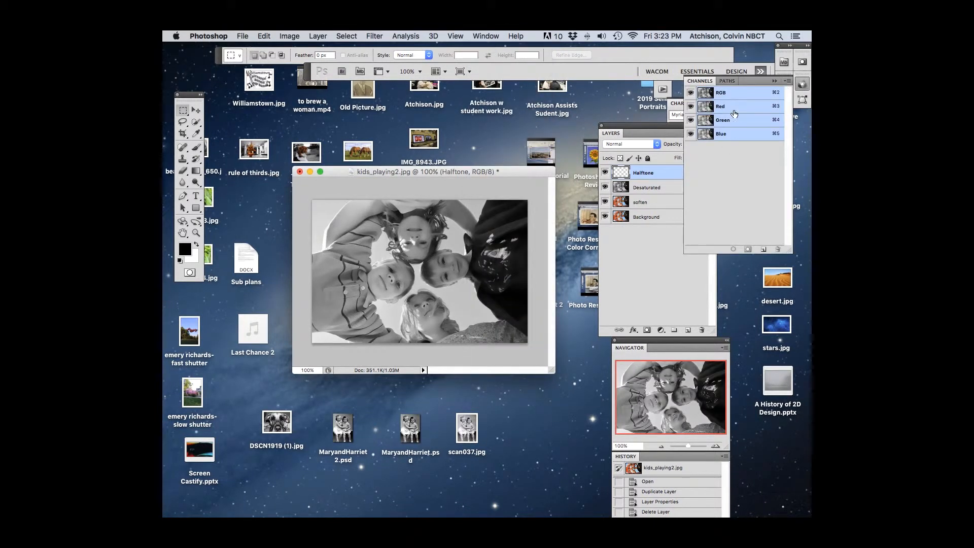
left_click_drag(760, 81, 631, 230)
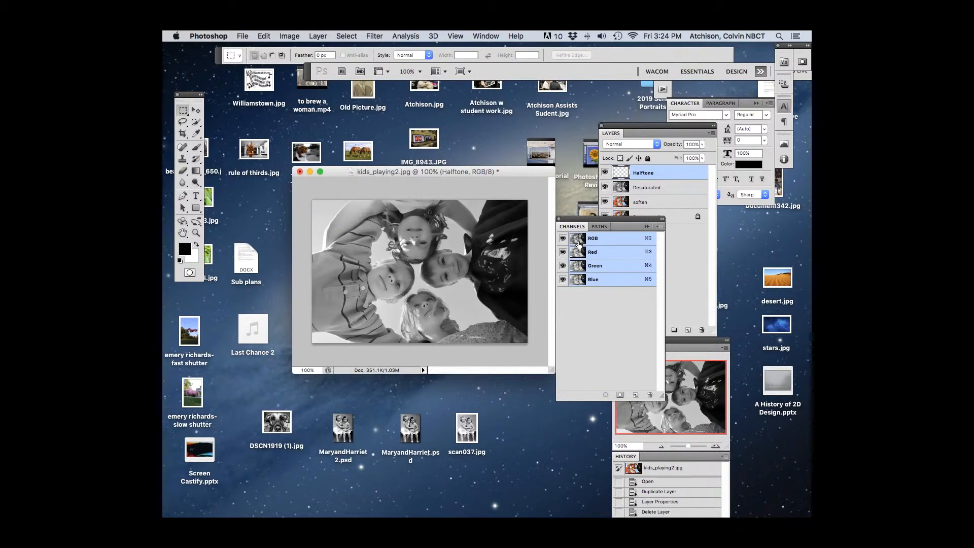
Step: Load the RGB channel as a selection and invert it to select the dark tones
left_click(581, 244, "super")
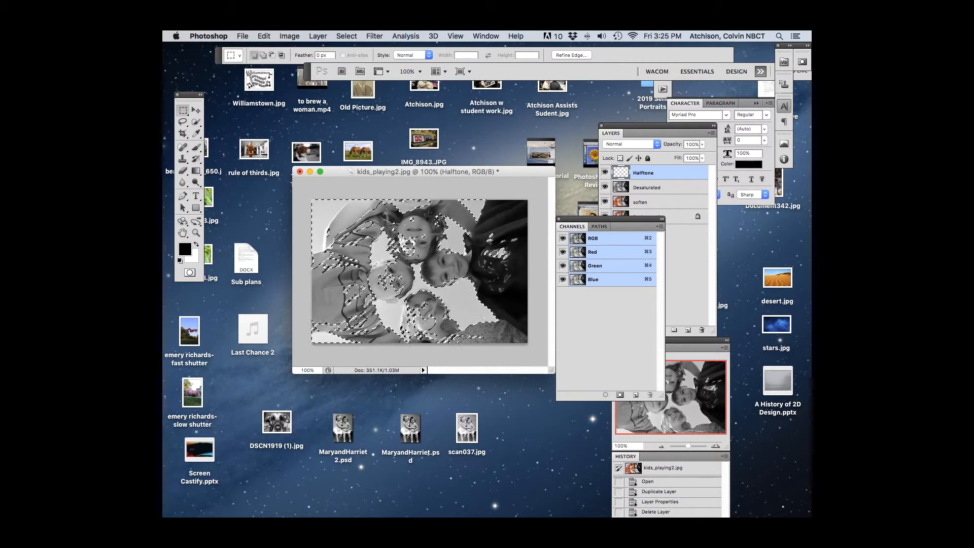
left_click(354, 37)
left_click(353, 72)
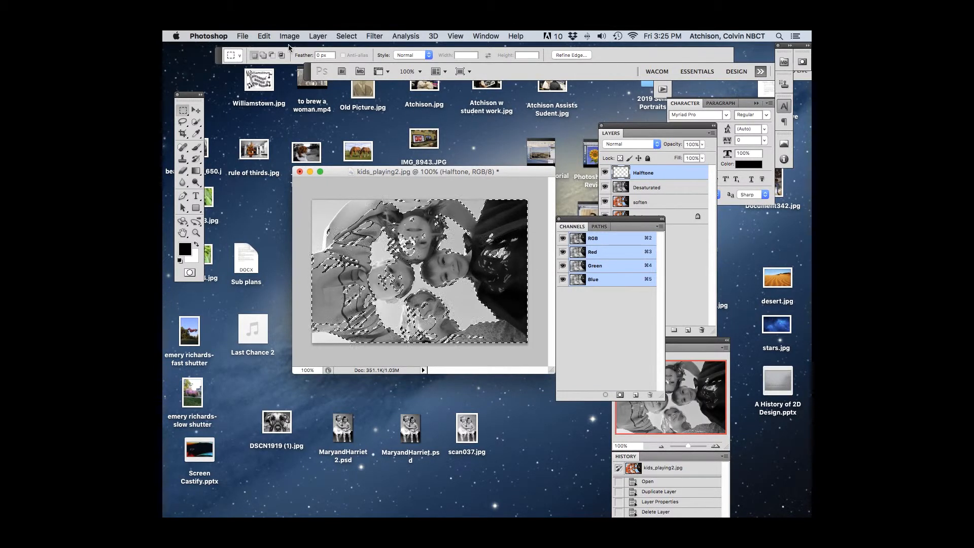
Step: Fill the selection on the Halftone layer with Black in Normal mode at 100% opacity and deselect
left_click(264, 36)
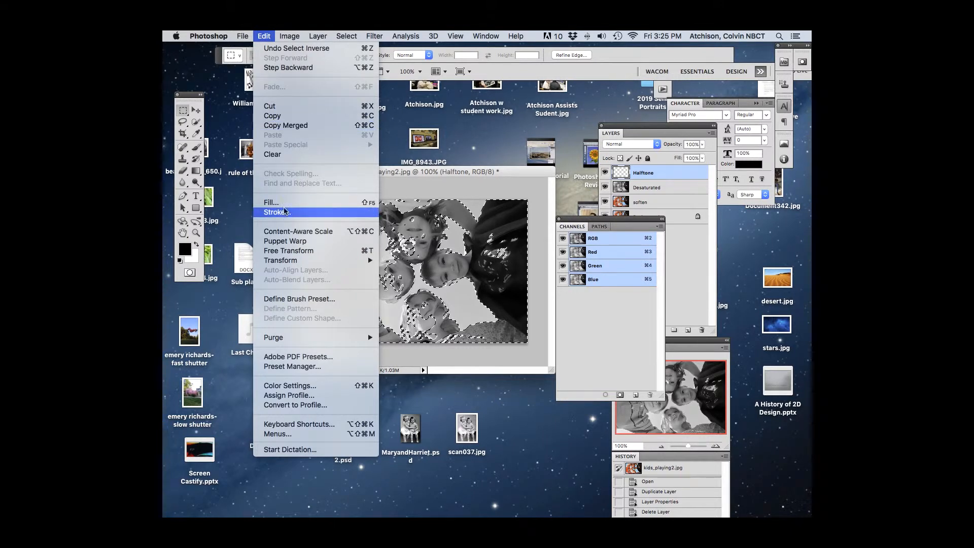
left_click(285, 203)
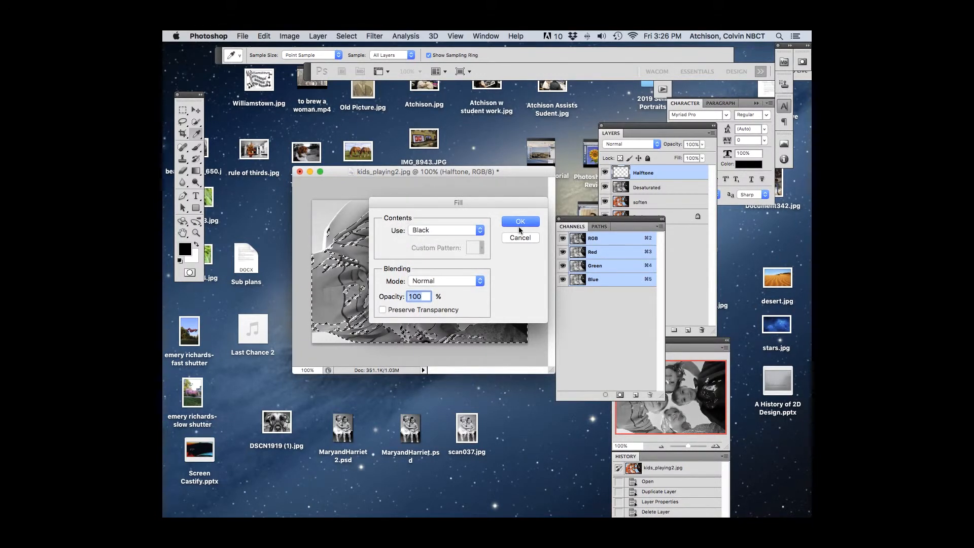
left_click(526, 224)
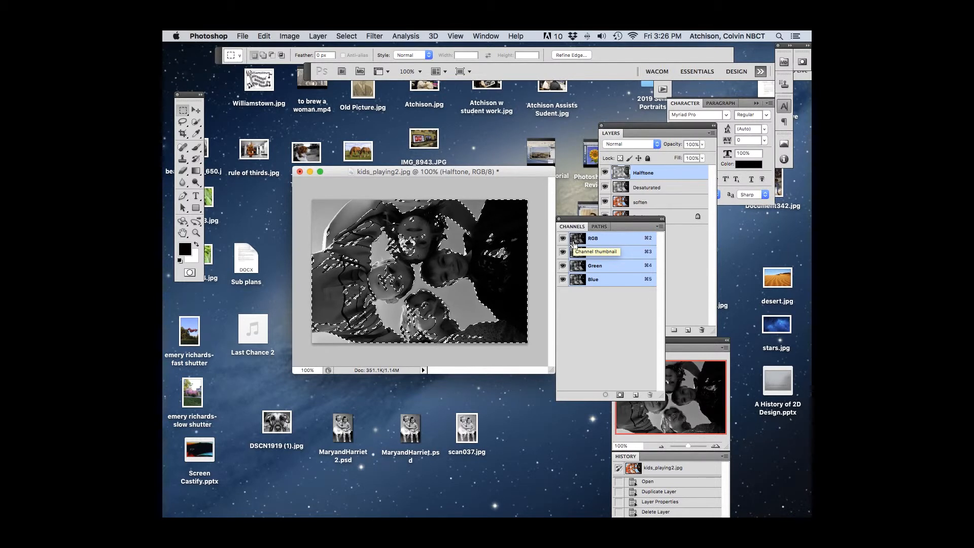
key("super+d")
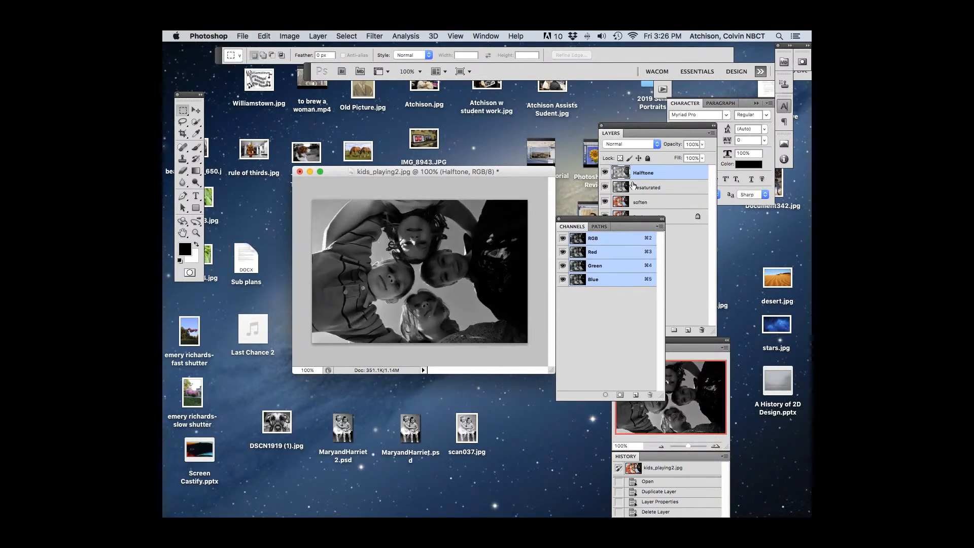
Step: Uncover the layer list and hide the Desaturated, soften and Background layers so only Halftone shows
left_click_drag(623, 220, 520, 237)
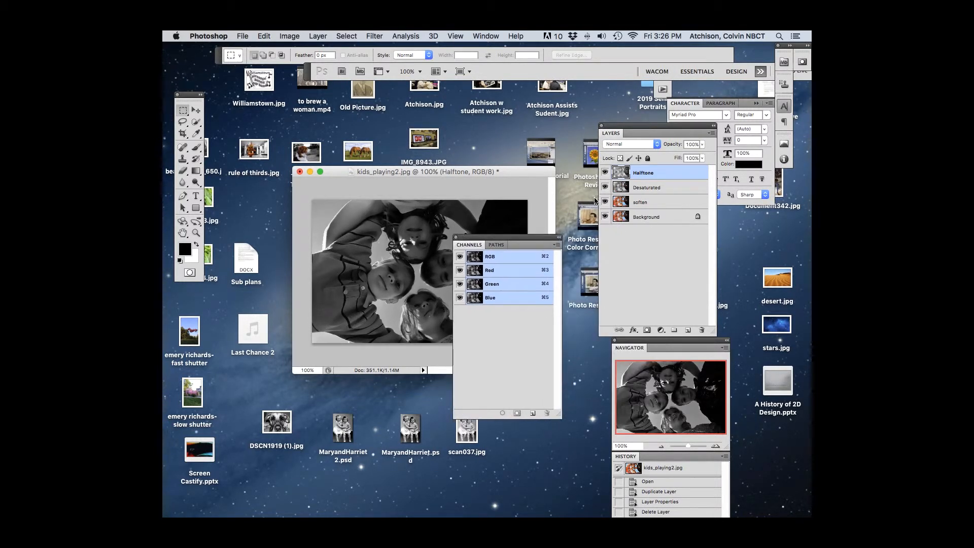
left_click(604, 187)
left_click(606, 202)
left_click(605, 216)
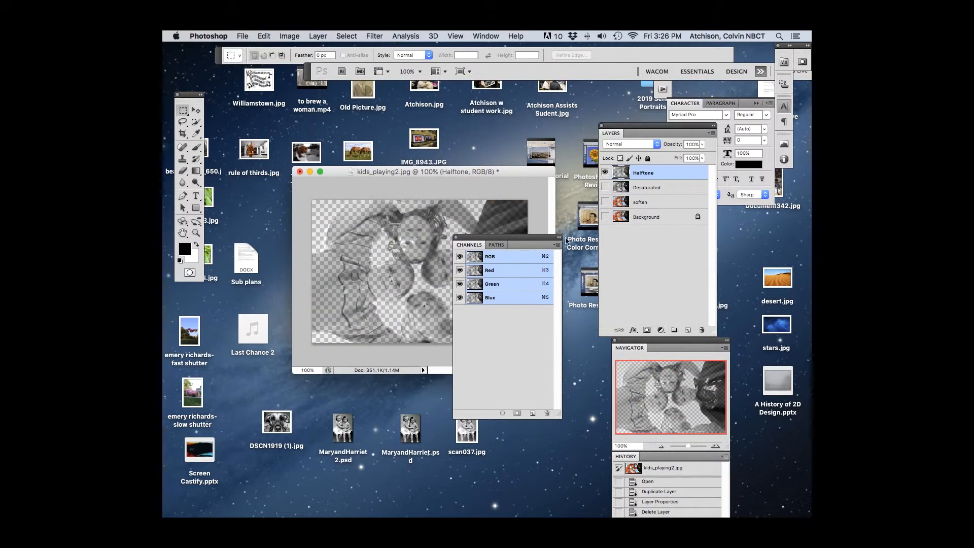
Step: Move the floating Channels off the photo and show the Desaturated, soften and Background layers again
left_click_drag(521, 238, 576, 343)
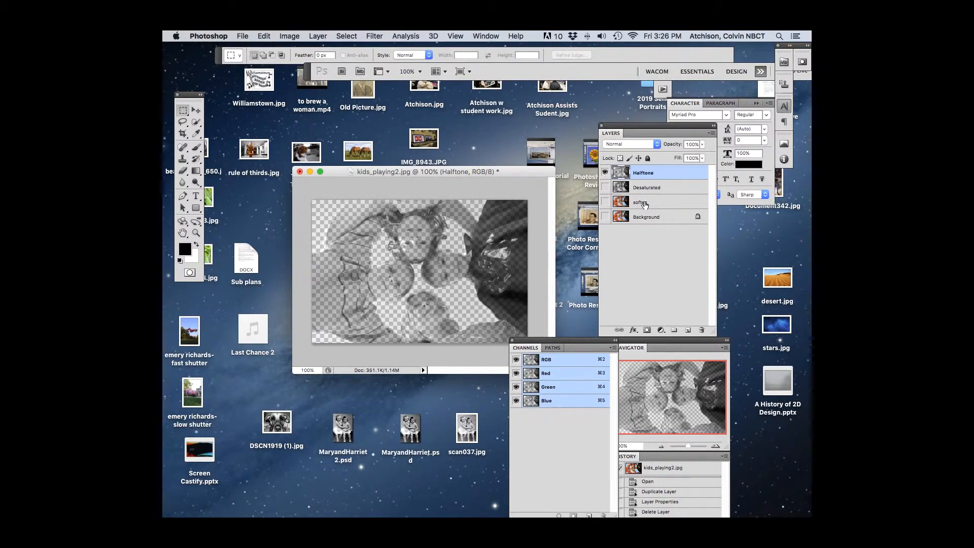
left_click(605, 187)
left_click_drag(605, 202, 606, 217)
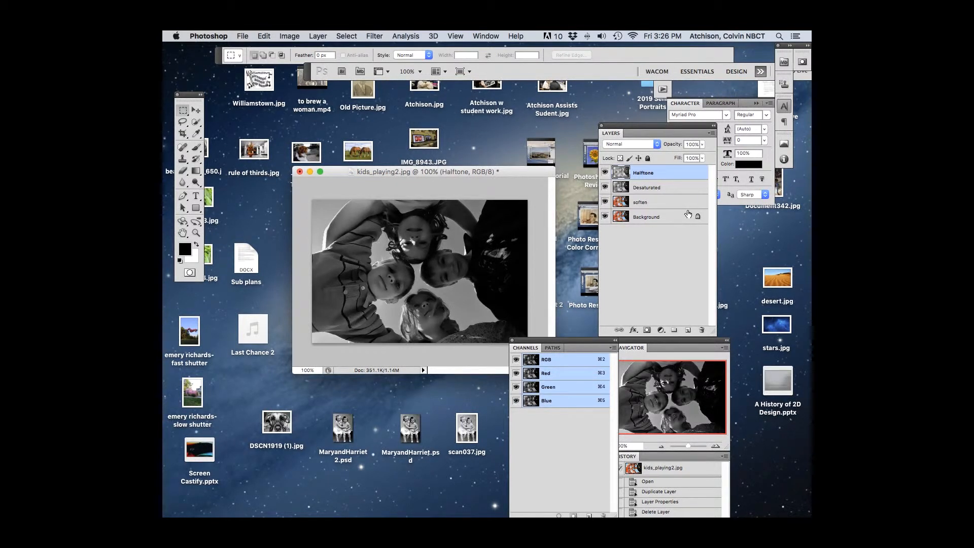
Step: Make soften the active layer and hide the Desaturated and Halftone layers above it
left_click(641, 203)
left_click(604, 187)
left_click(605, 173)
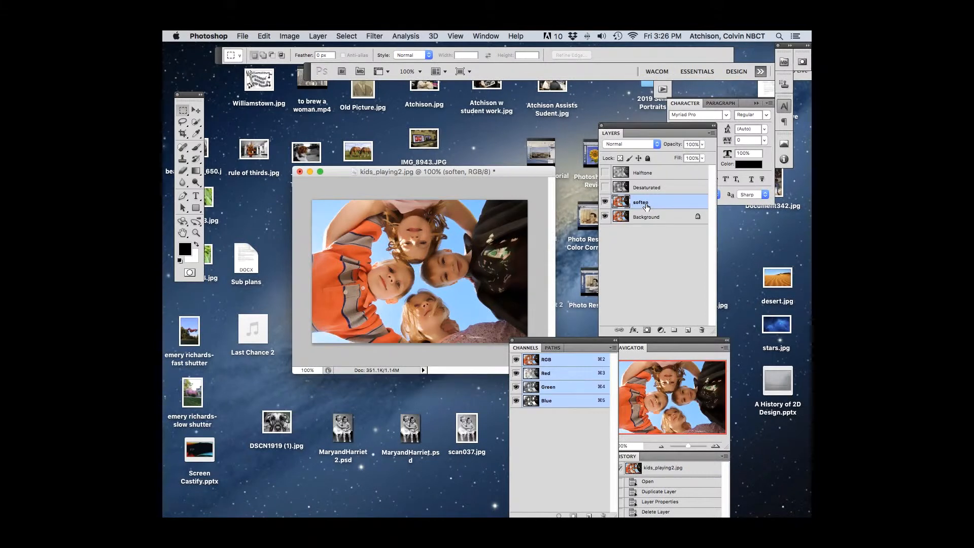
Step: Apply the Cutout filter to the soften layer with 8 levels, edge simplicity 0 and edge fidelity 3
left_click(373, 36)
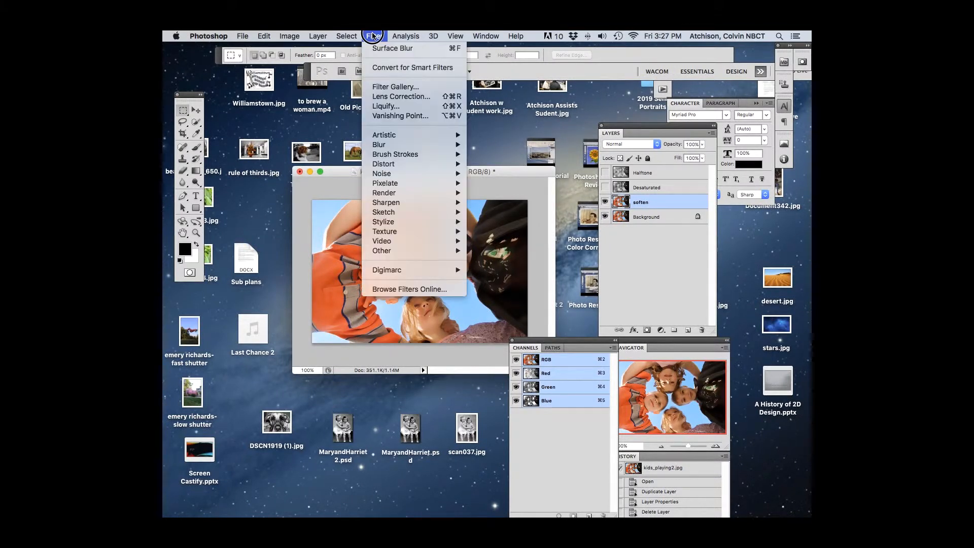
mouse_move(398, 133)
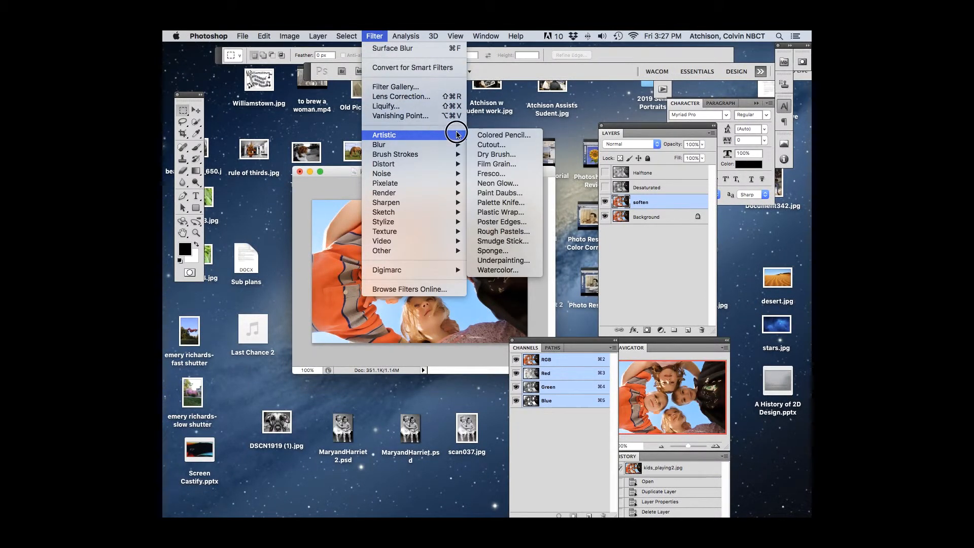
left_click(491, 146)
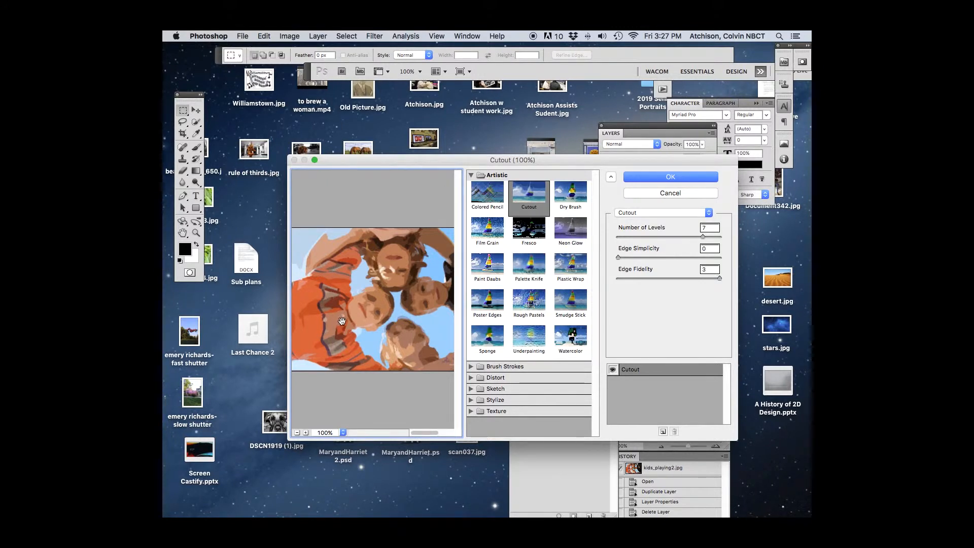
left_click(708, 228)
type("8")
key("Tab")
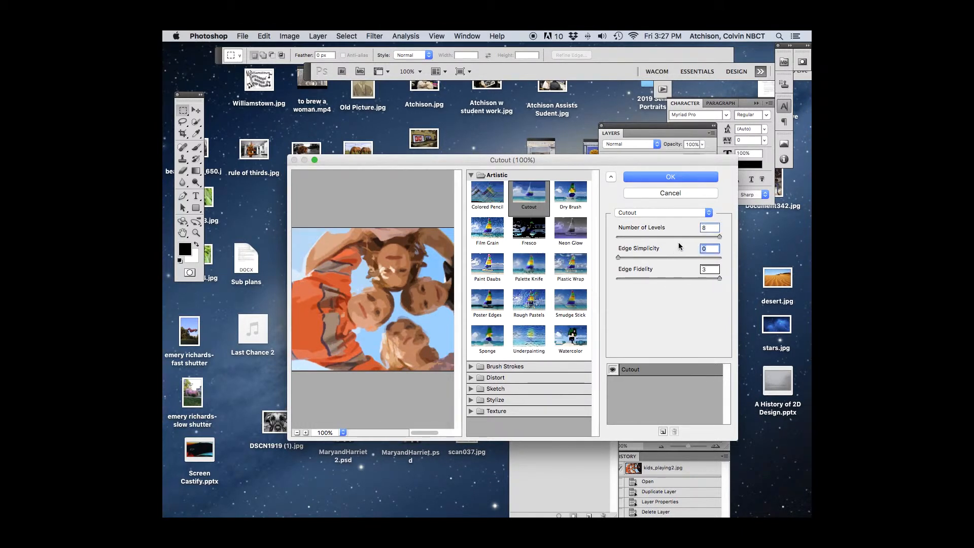
left_click(706, 248)
left_click(663, 179)
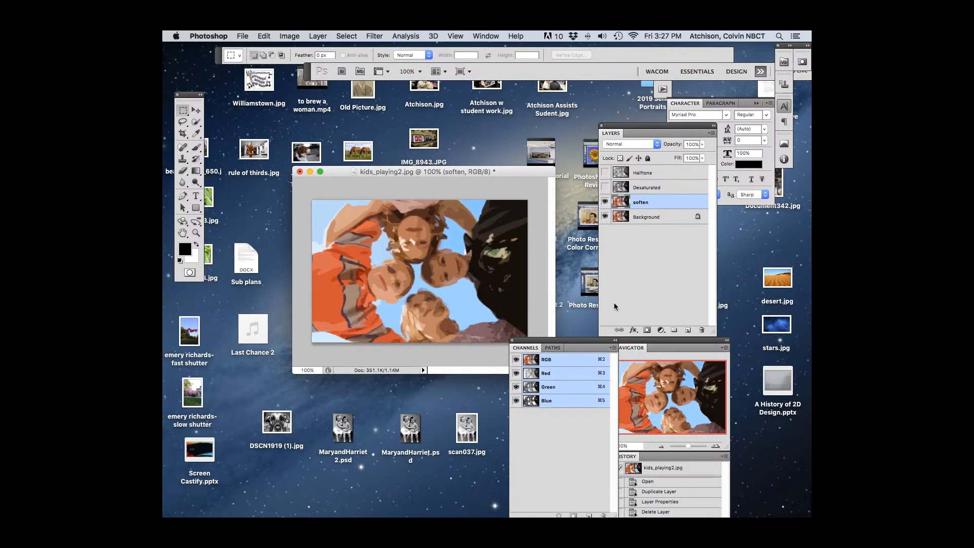
Step: Duplicate the soften layer and set the copy's blend mode to Soft Light
left_click_drag(648, 202, 688, 331)
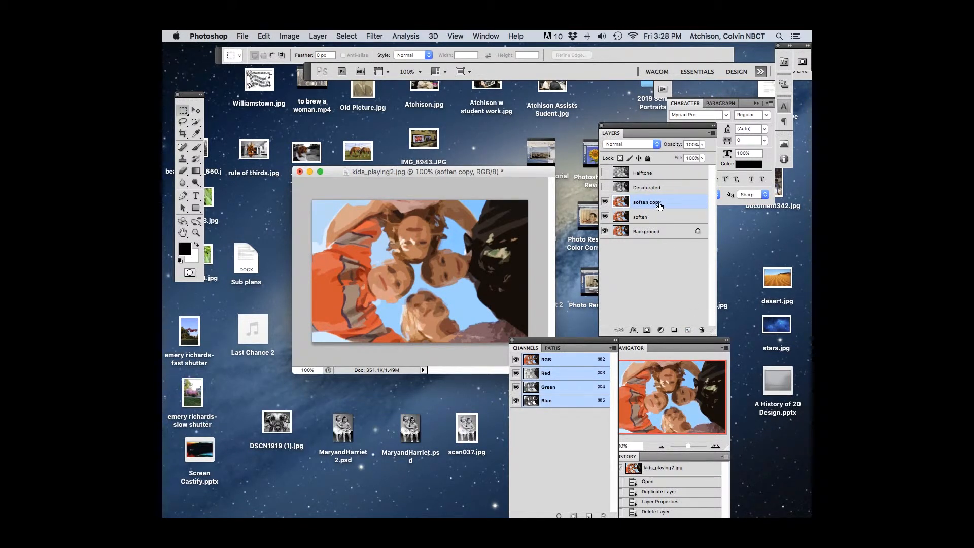
left_click(656, 143)
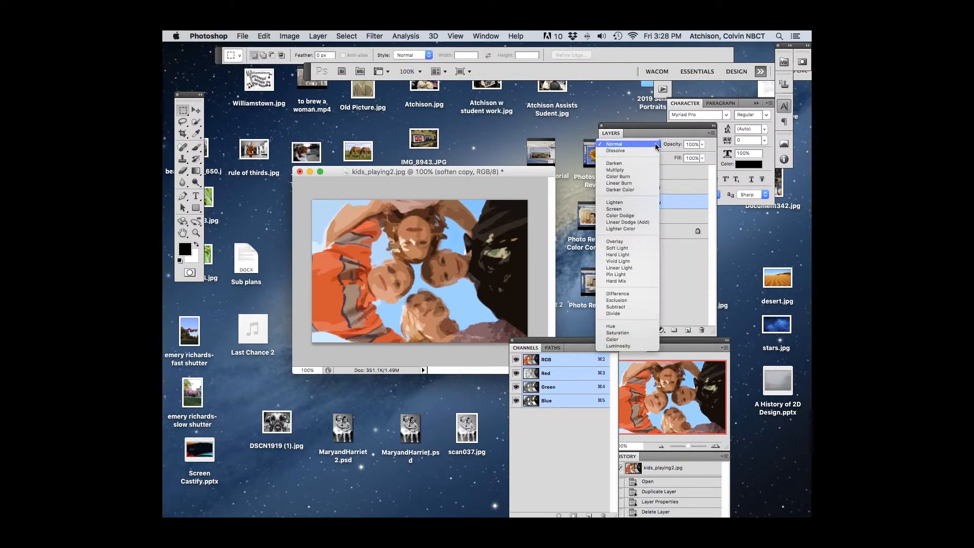
left_click(629, 248)
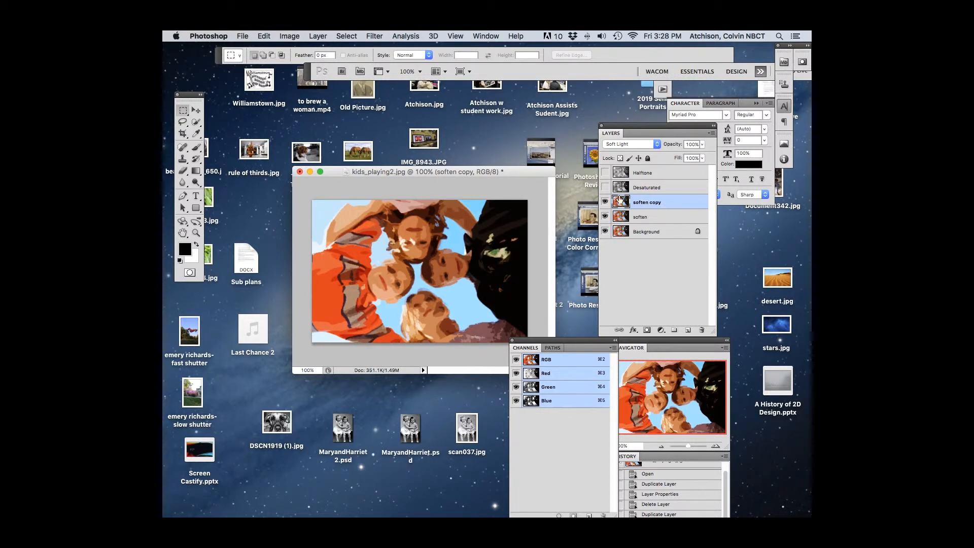
Step: Show the Desaturated layer, apply Poster Edges with thickness, intensity and posterization all at 1, and set its blend mode to Pin Light
left_click(605, 187)
left_click(648, 188)
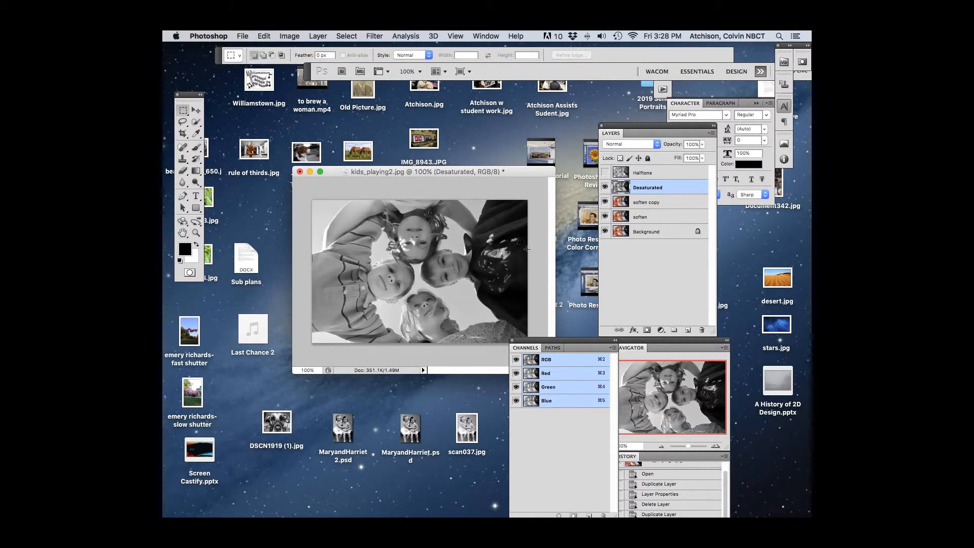
left_click(376, 37)
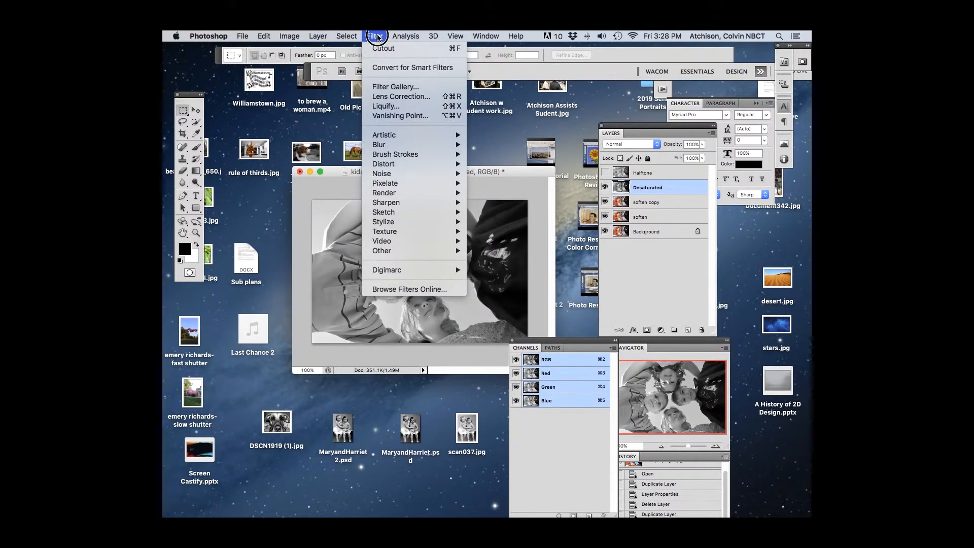
mouse_move(381, 133)
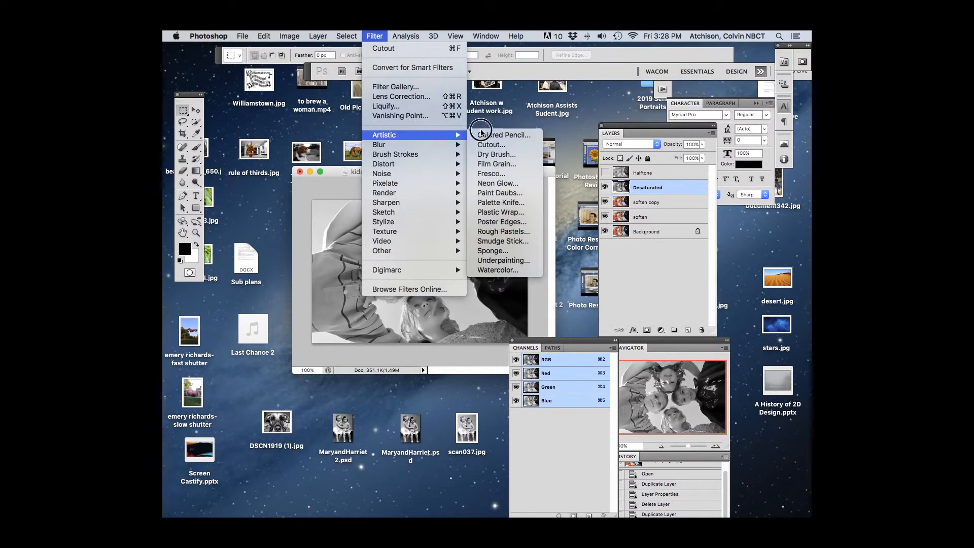
left_click(505, 226)
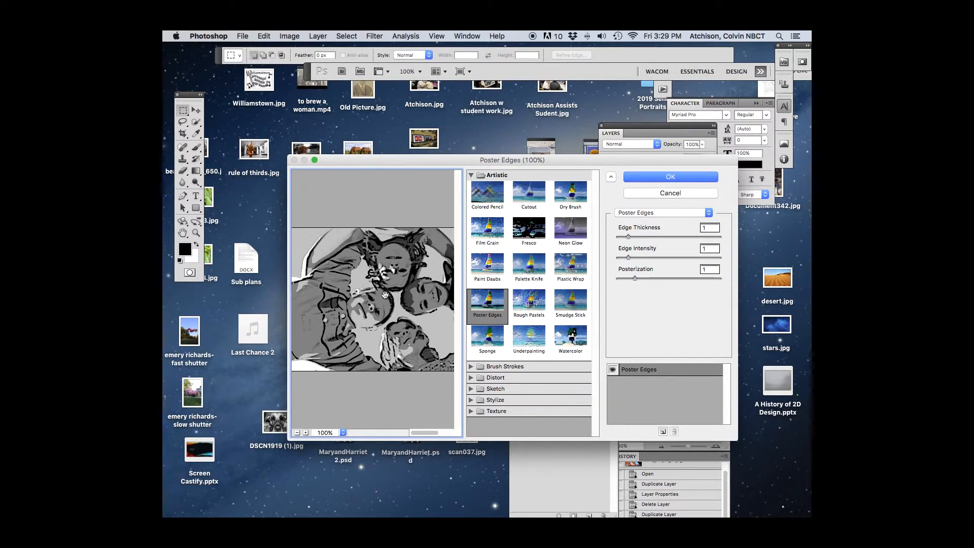
left_click(662, 177)
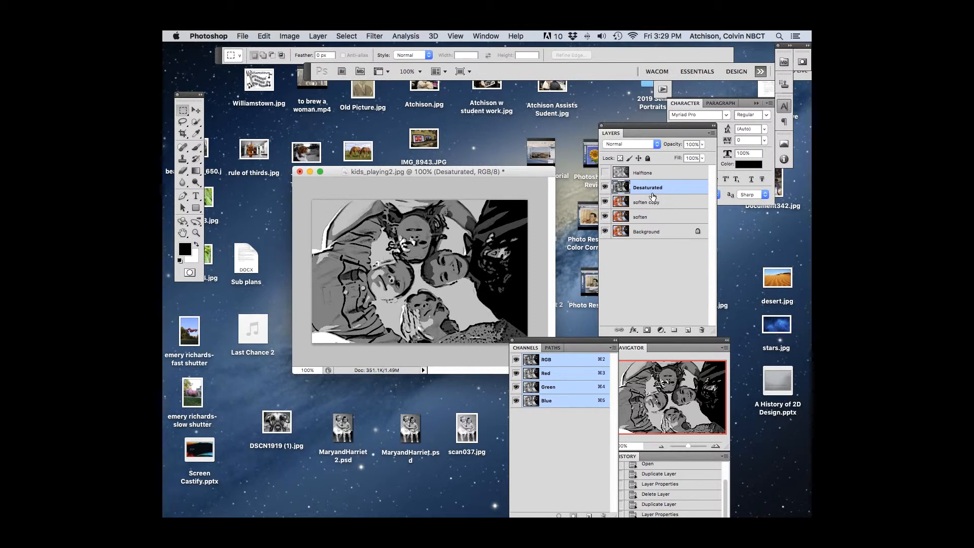
left_click_drag(657, 144, 629, 276)
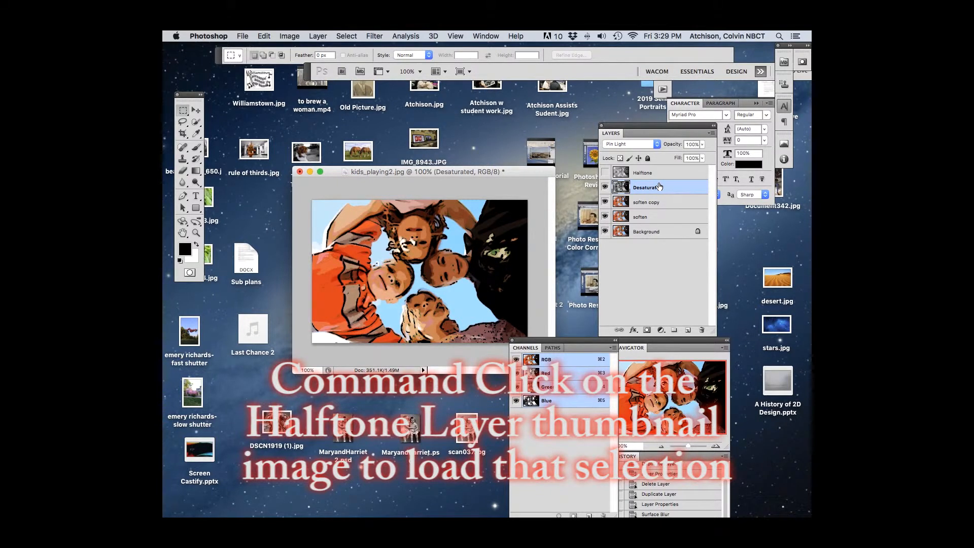
Step: Load the Halftone layer's pixels as a selection and turn it into a layer mask on the visible Halftone layer
left_click(622, 173, "super")
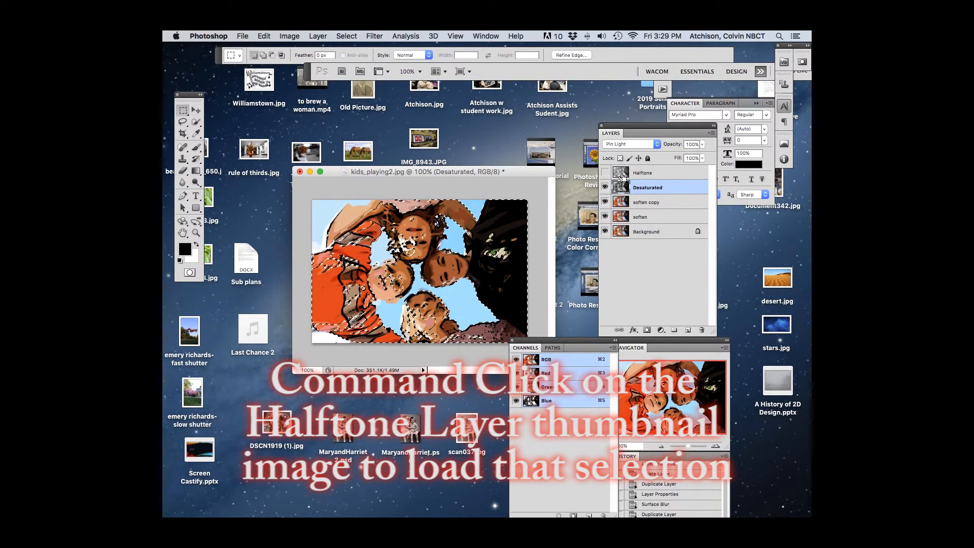
left_click(606, 173)
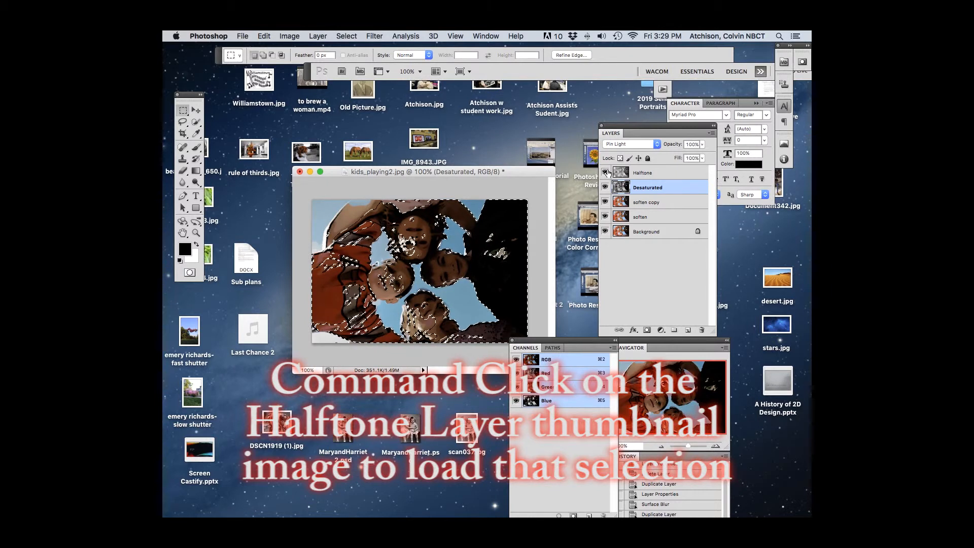
left_click(605, 174)
left_click(639, 173)
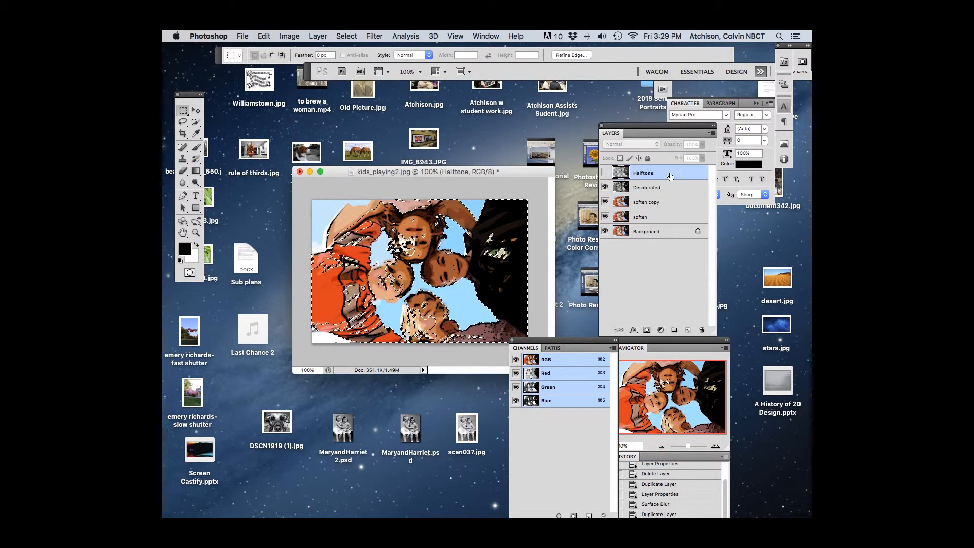
left_click(606, 173)
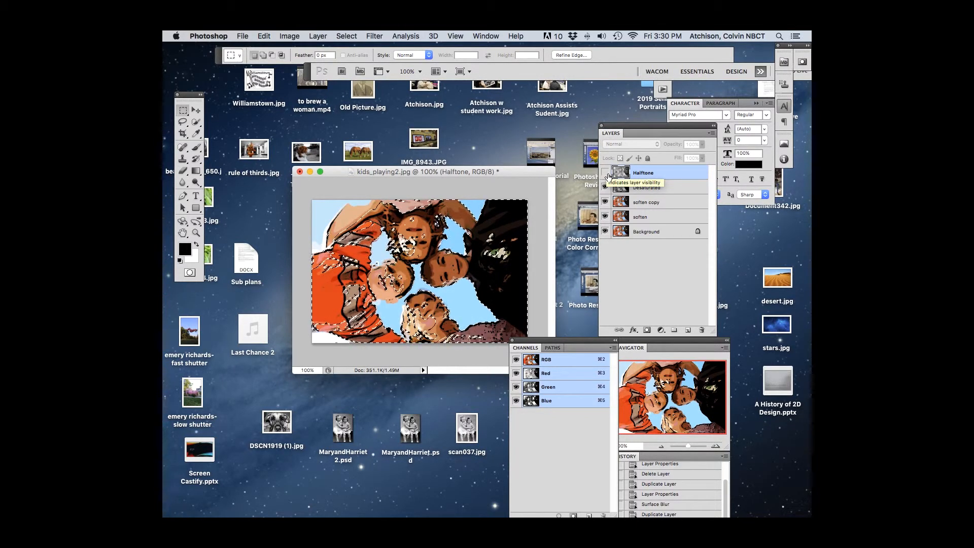
left_click(606, 172)
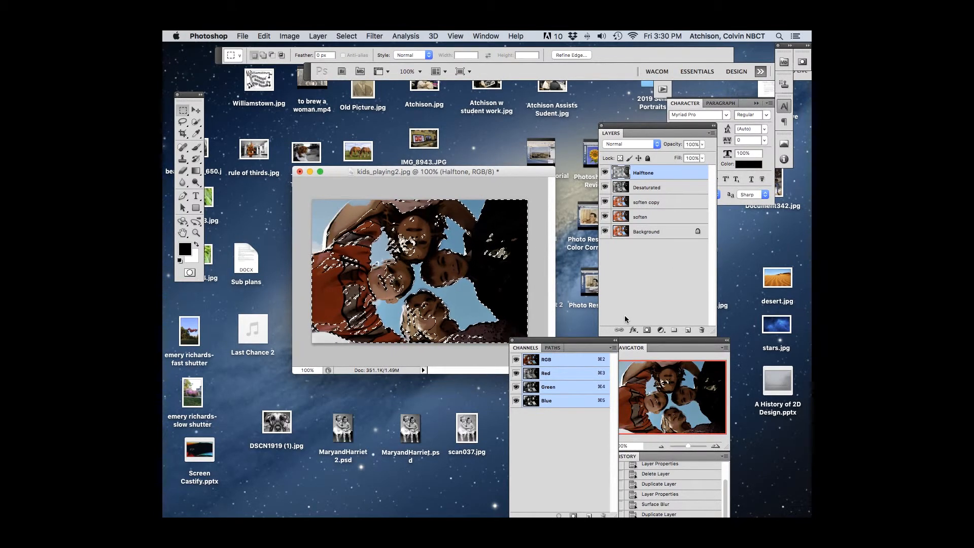
left_click(648, 330)
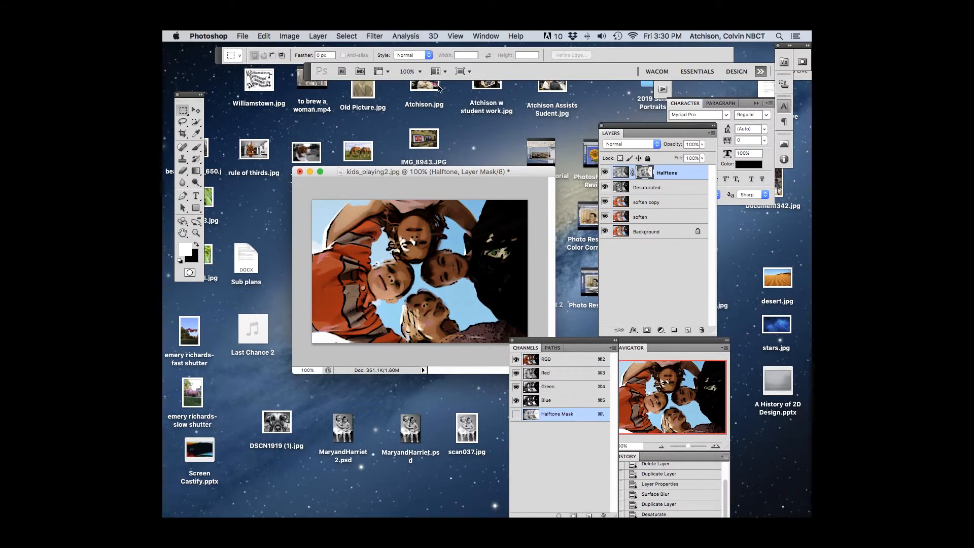
Step: Try the Color Halftone filter with a max radius of 8 pixels on the Halftone layer mask and undo it
left_click(377, 36)
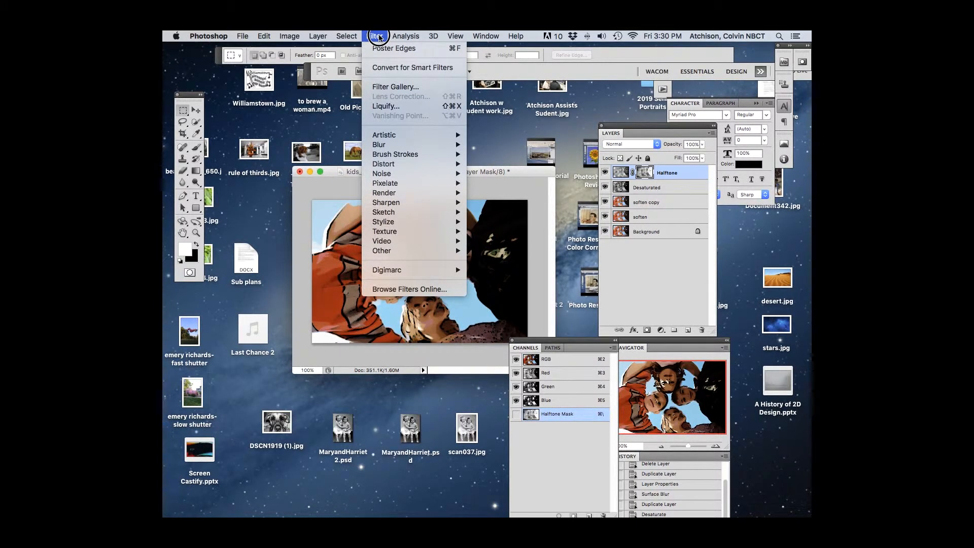
mouse_move(401, 186)
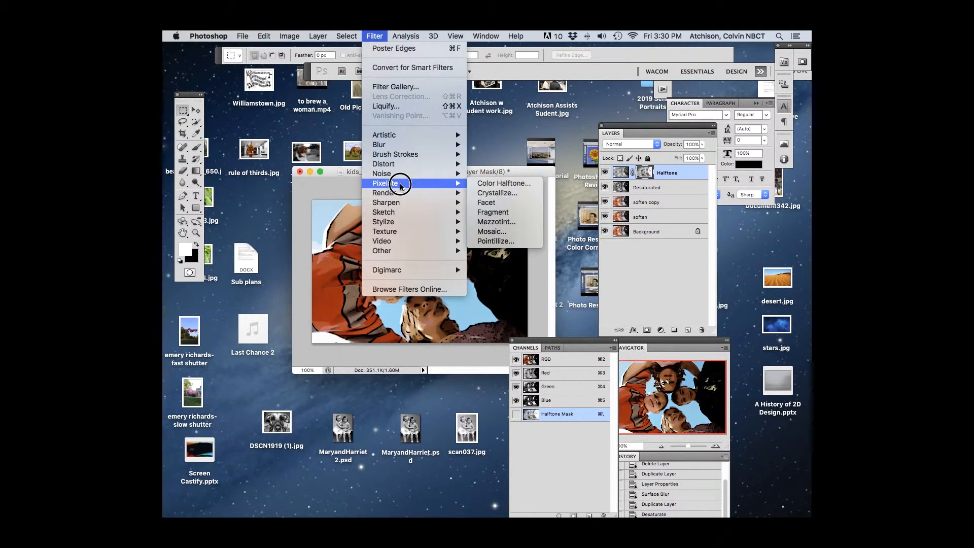
left_click(503, 186)
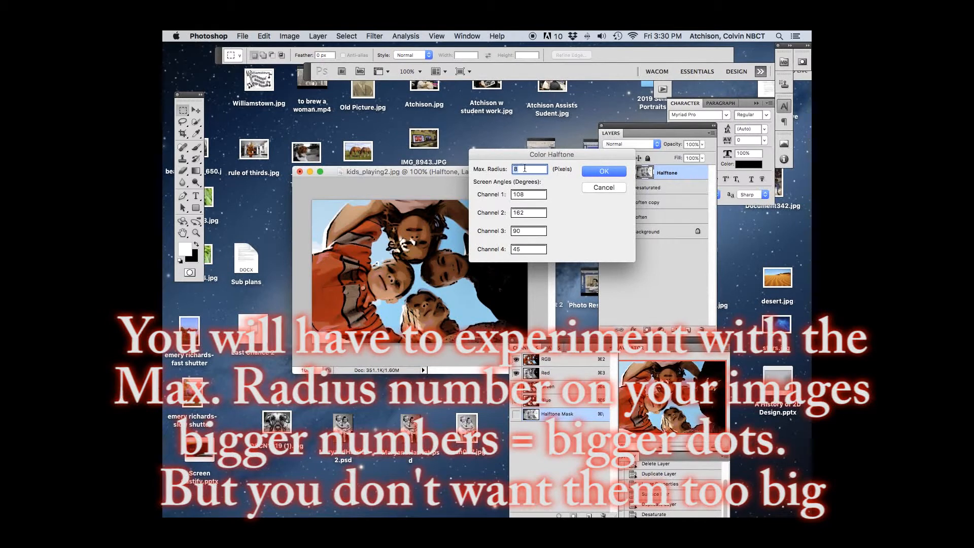
left_click(593, 175)
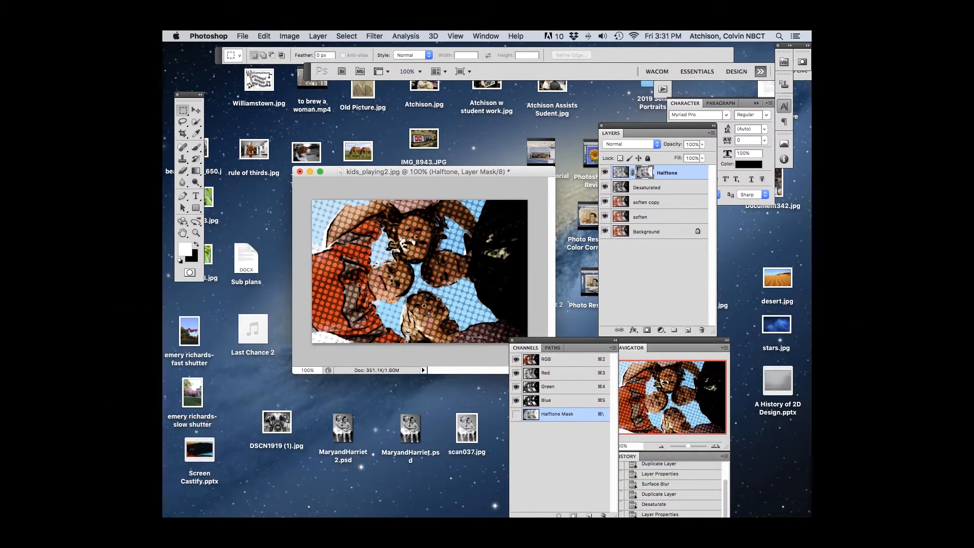
key("super+z")
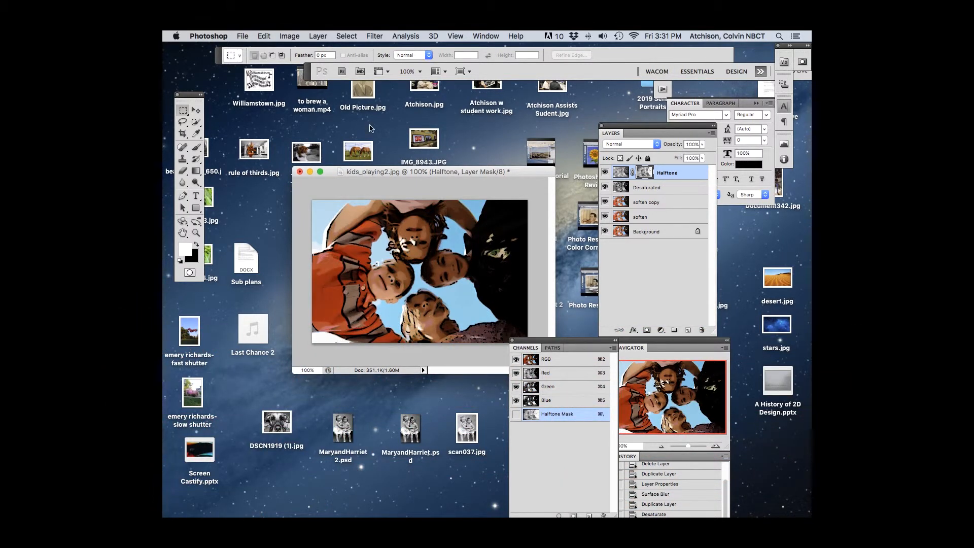
Step: Apply the Color Halftone filter to the Halftone layer mask with a max radius of 4 pixels
left_click(375, 35)
left_click(397, 111)
mouse_move(397, 148)
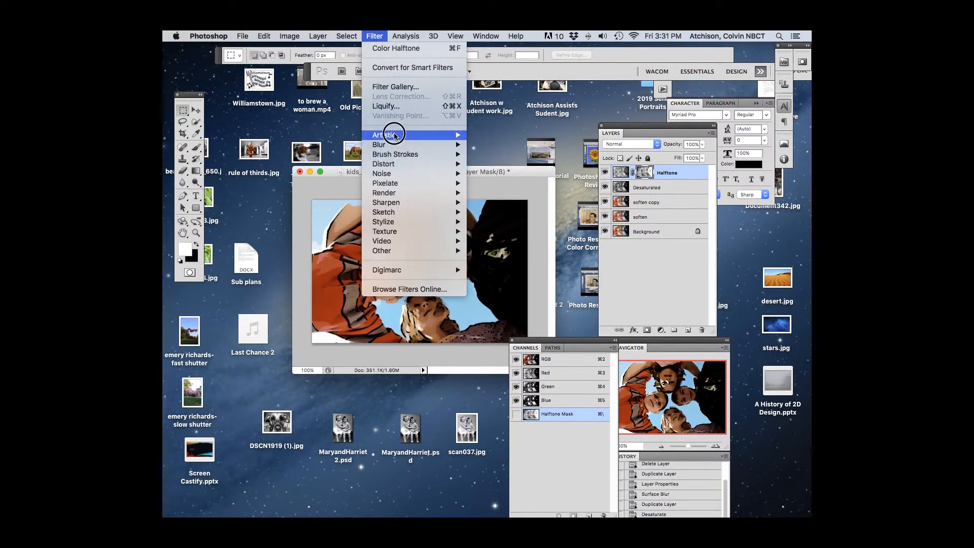
mouse_move(395, 178)
left_click(479, 183)
type("4")
key("Tab")
left_click(598, 174)
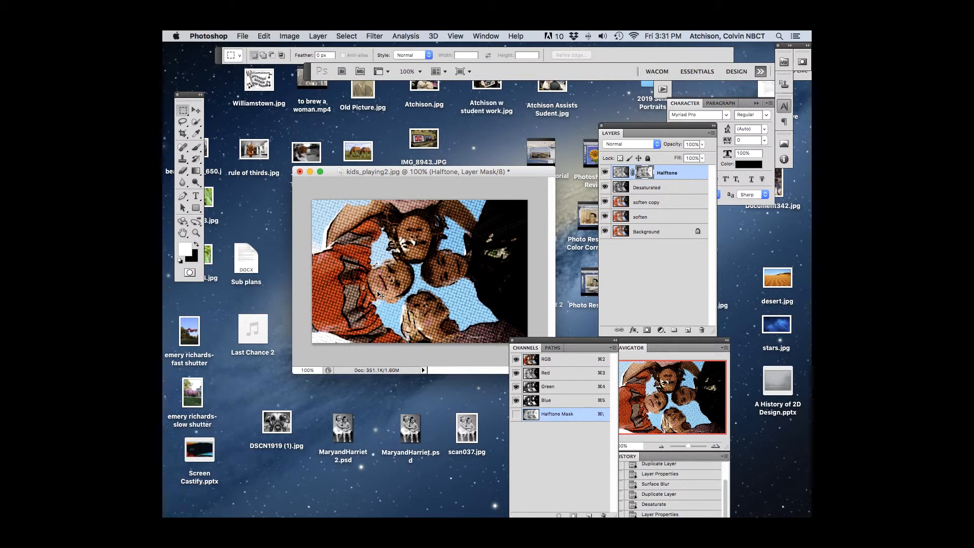
Step: Invert the Halftone layer mask and set the layer's blend mode to Soft Light
key("super+i")
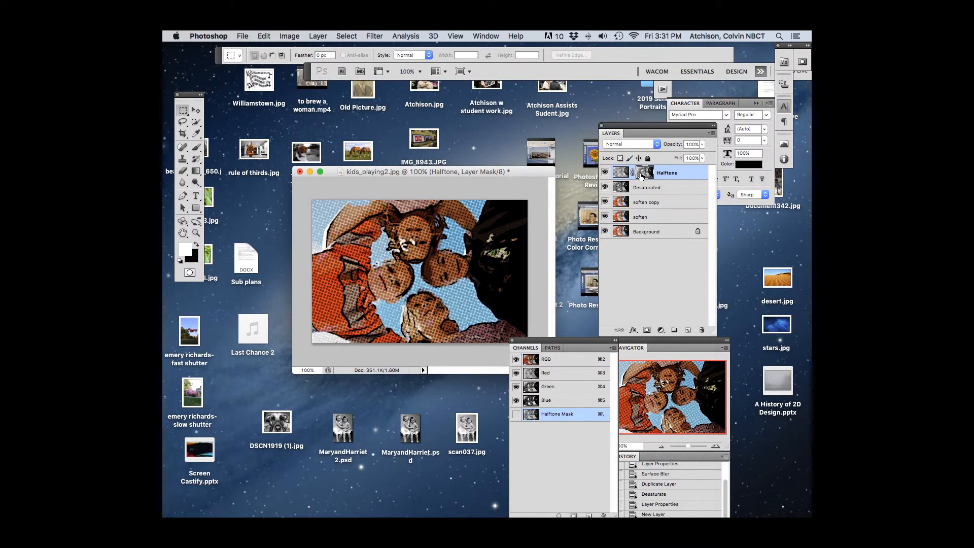
left_click(658, 144)
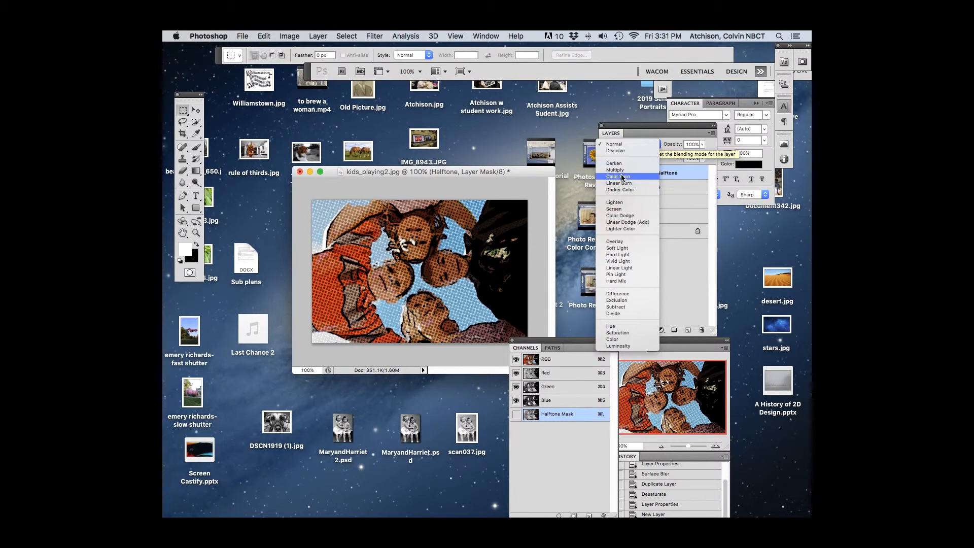
left_click(617, 248)
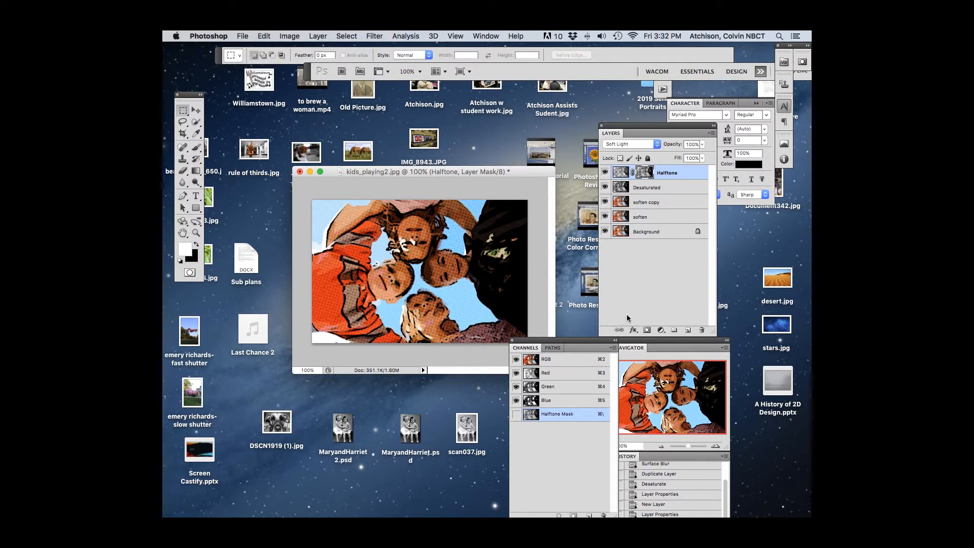
Step: Add a Curves adjustment layer above Halftone and brighten the midtones with a curve point at input 129, output 151
left_click(663, 330)
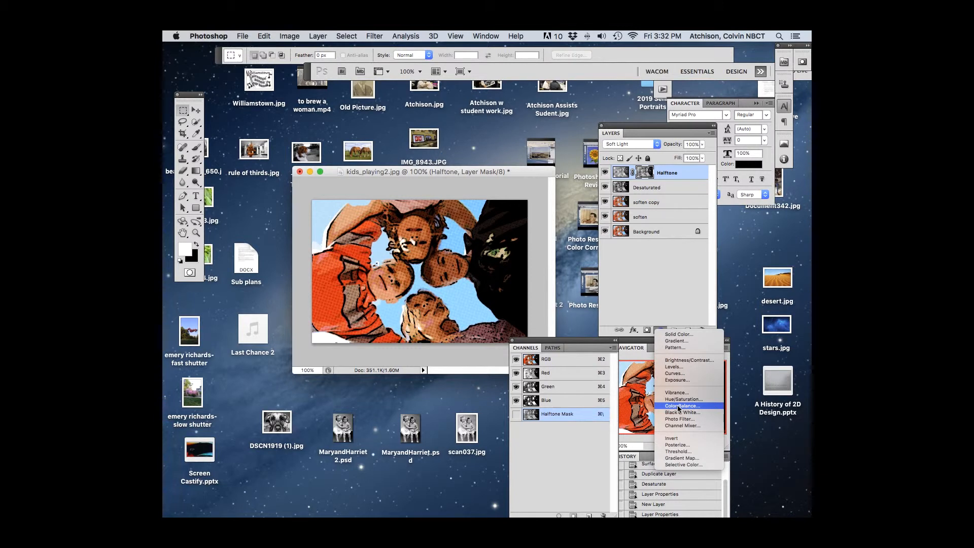
left_click(678, 374)
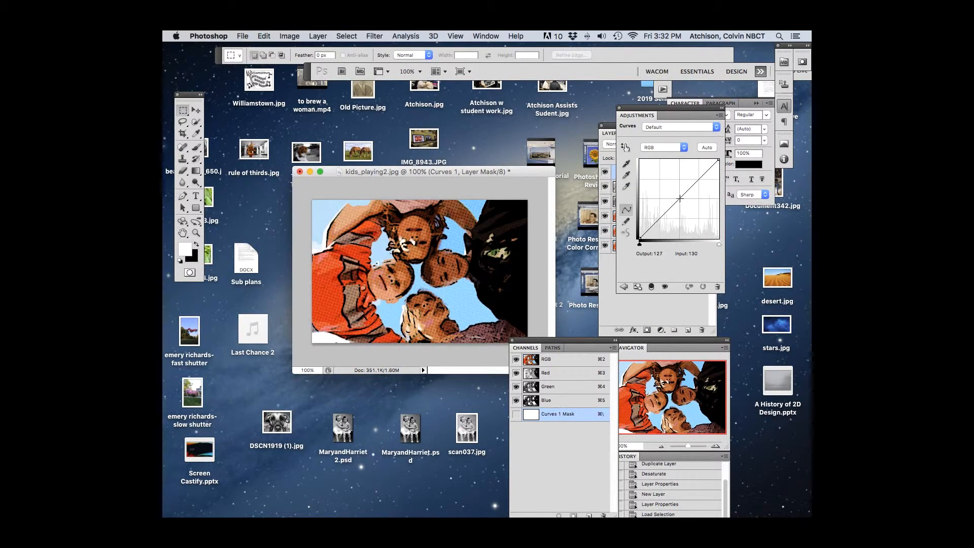
left_click_drag(680, 195, 677, 191)
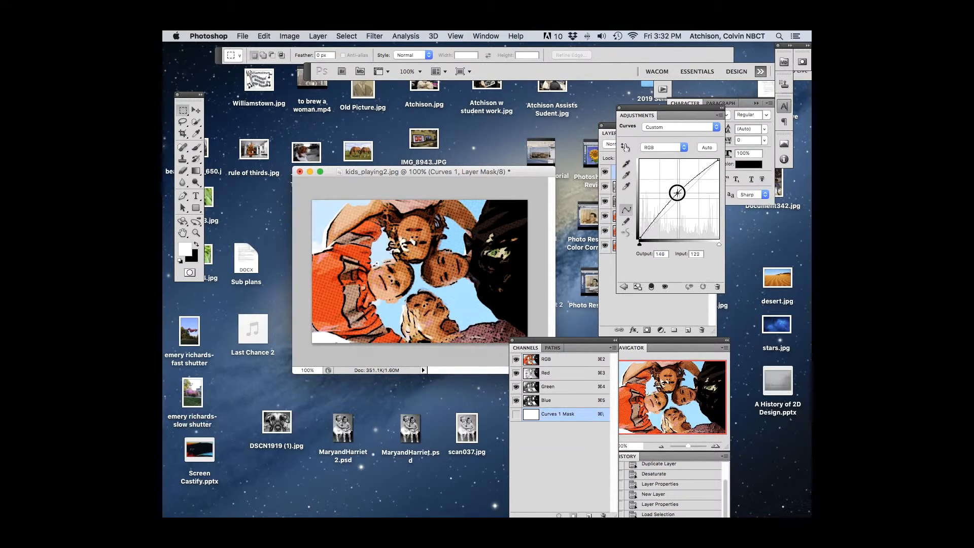
left_click_drag(659, 109, 478, 208)
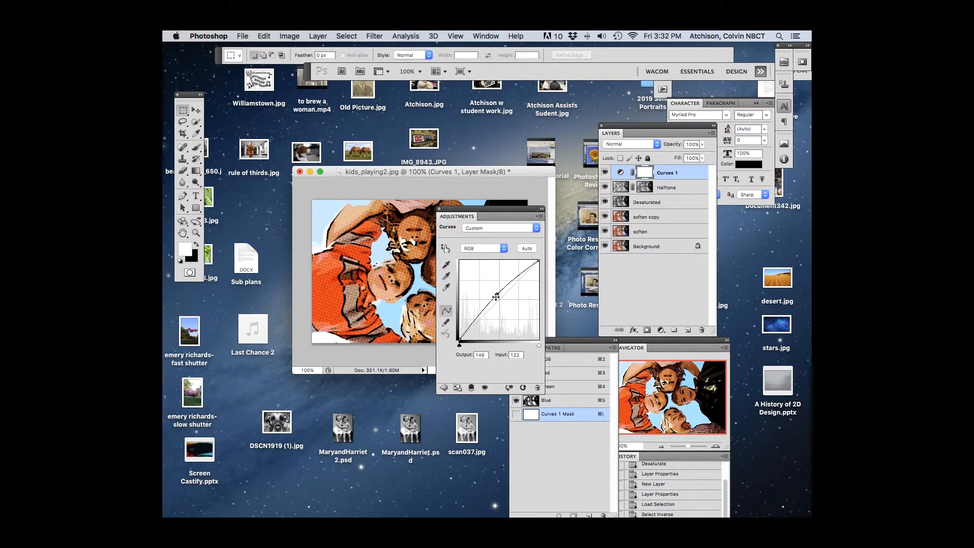
left_click_drag(497, 293, 500, 291)
left_click_drag(503, 215, 706, 263)
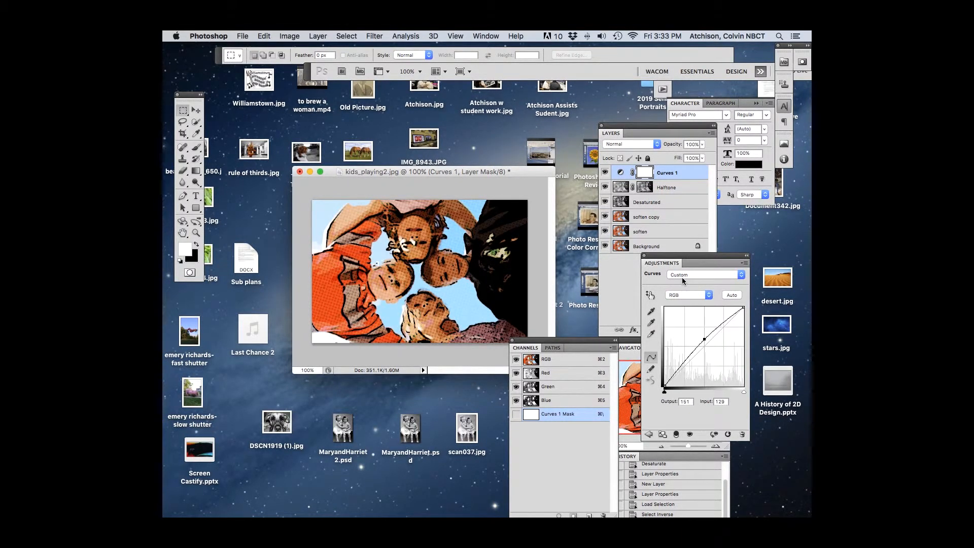
left_click_drag(688, 257, 737, 239)
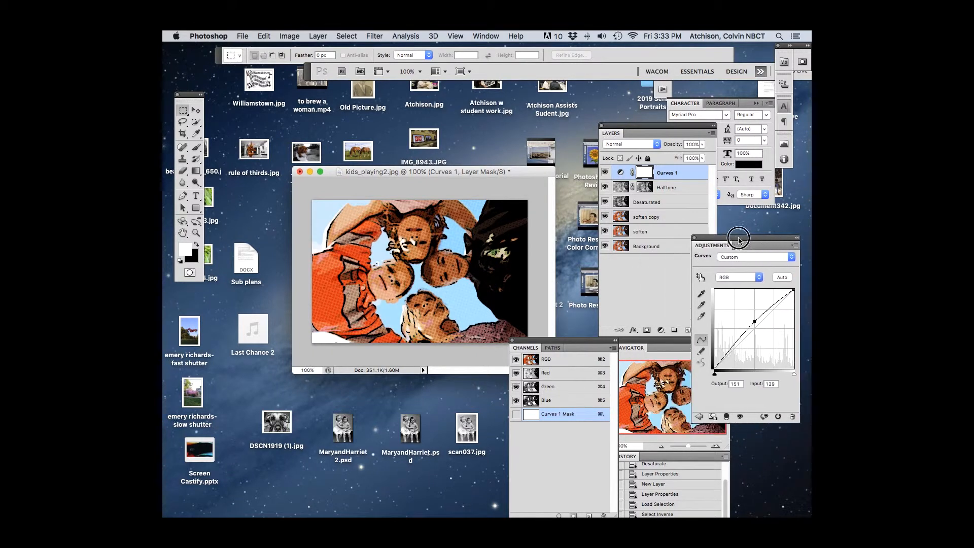
left_click(800, 242)
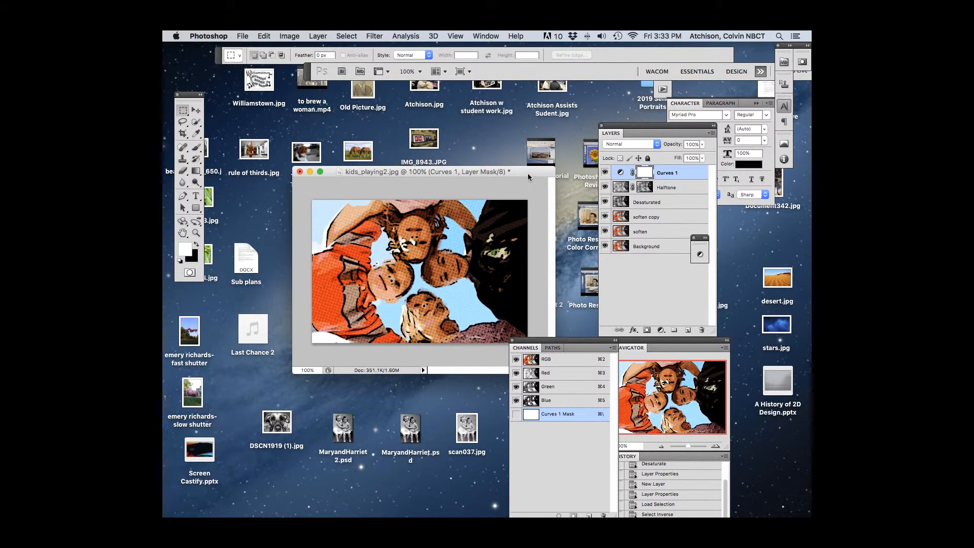
left_click_drag(527, 173, 485, 152)
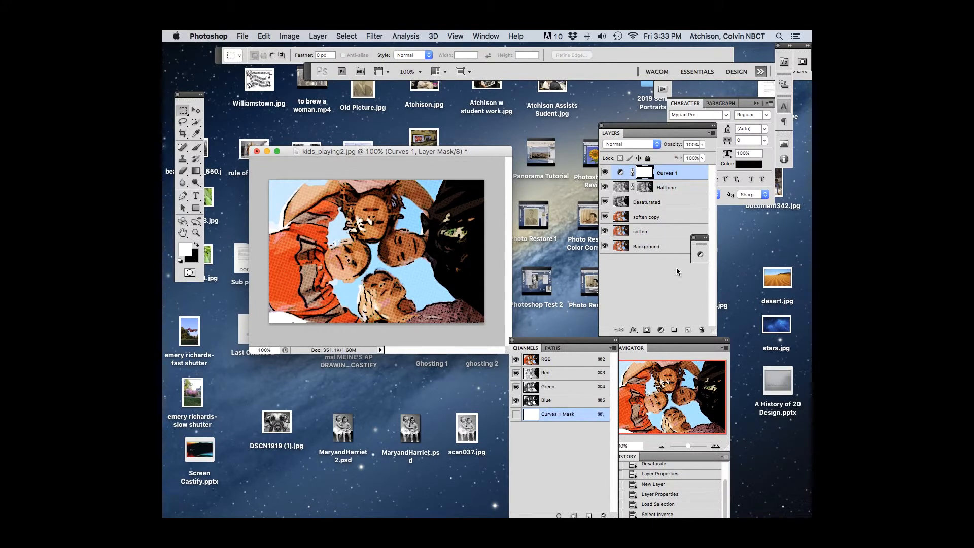
Step: Add a new layer, select the whole canvas and stroke it with a 10 px black border located inside
left_click(688, 331)
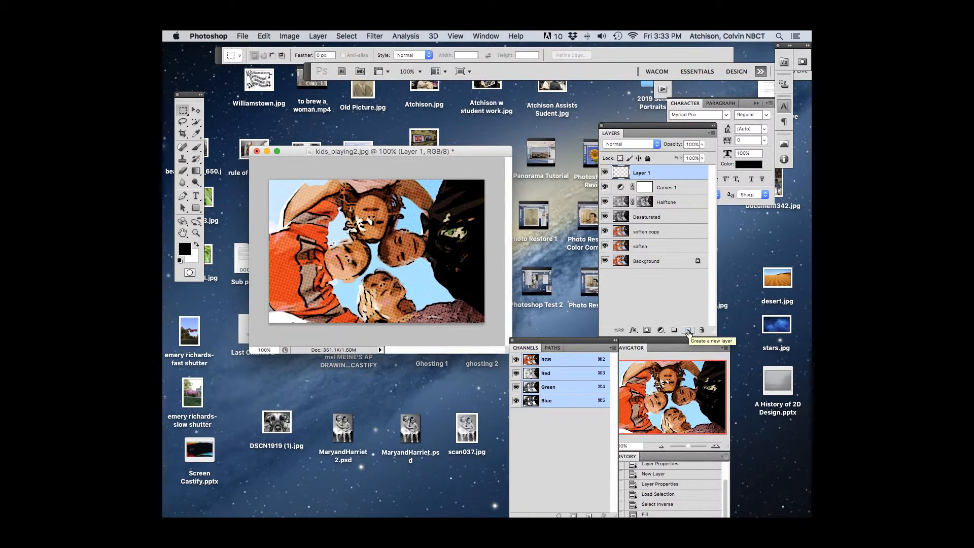
key("super+a")
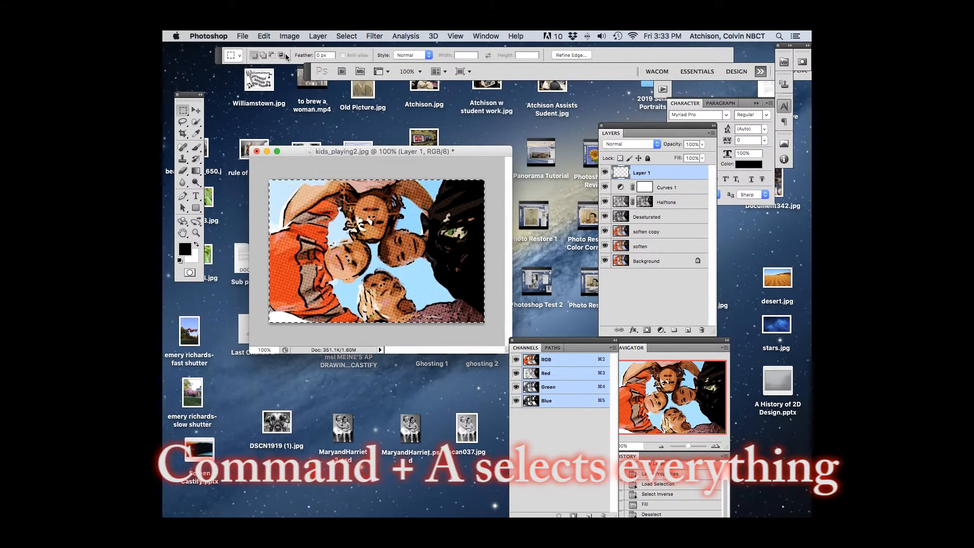
left_click(265, 36)
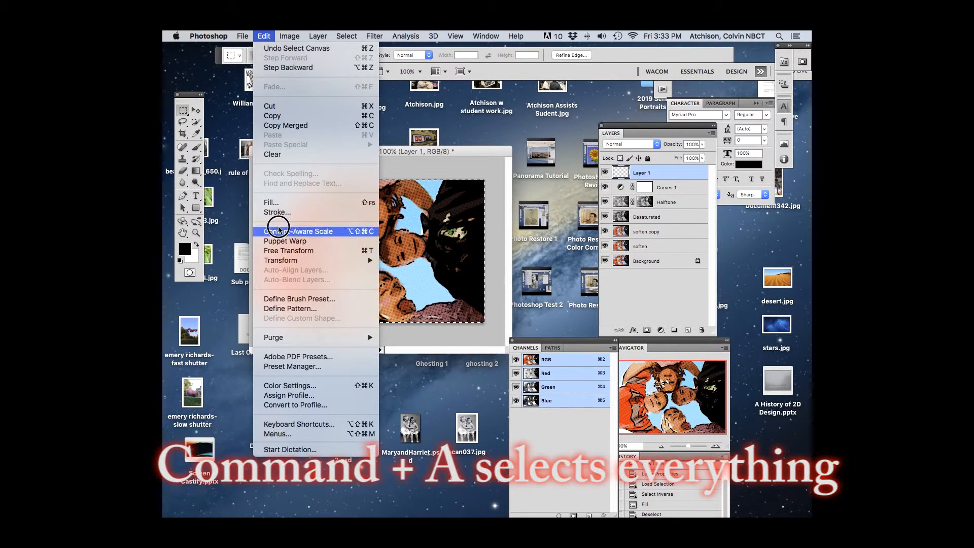
left_click(274, 203)
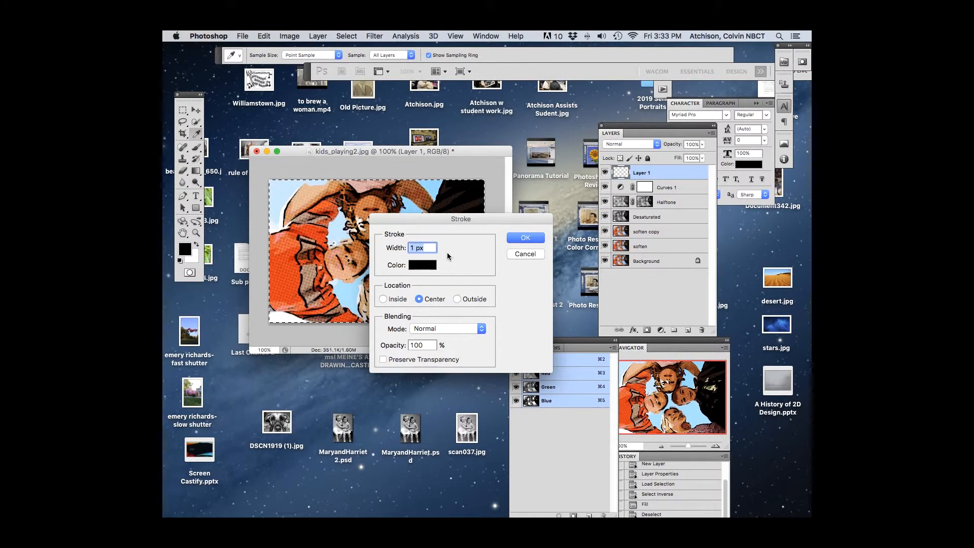
type("10")
left_click(384, 300)
left_click(516, 238)
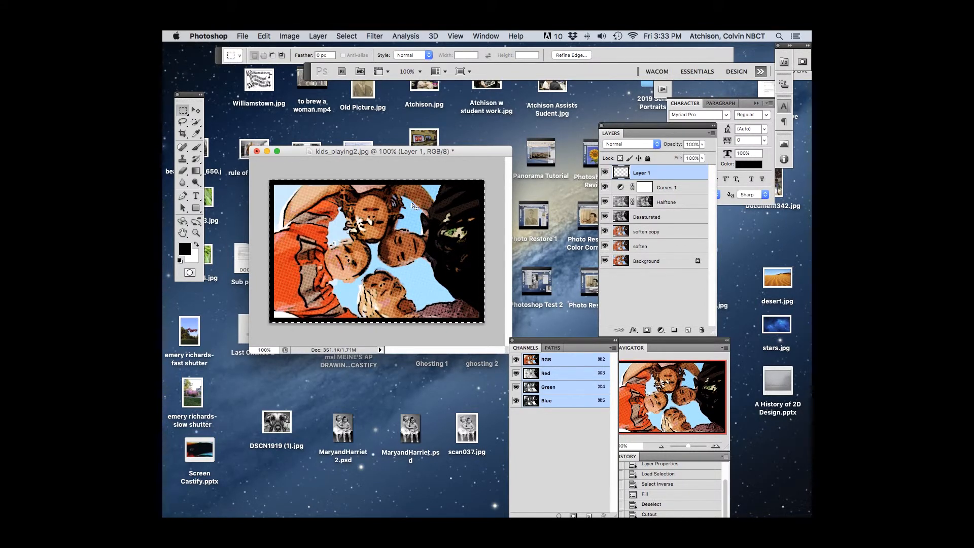
Step: Replace the full-canvas selection with an elliptical speech-bubble selection over the upper-right part of the picture
left_click(188, 109)
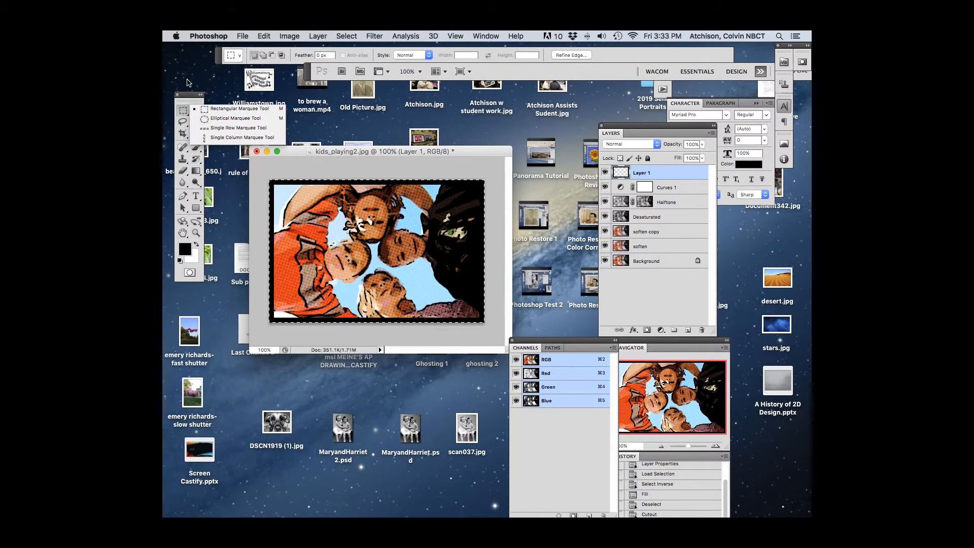
left_click(237, 136)
left_click(276, 167)
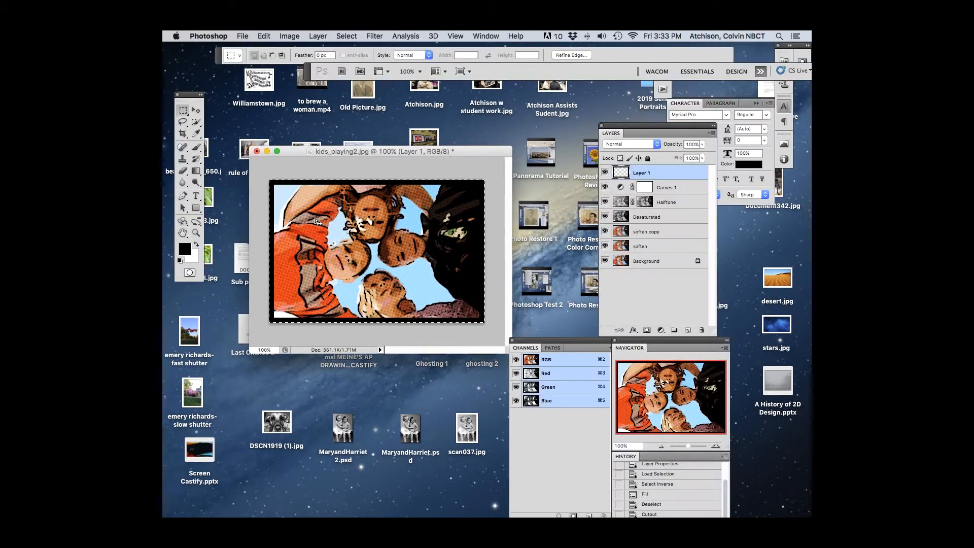
left_click(185, 112)
left_click_drag(185, 113, 213, 116)
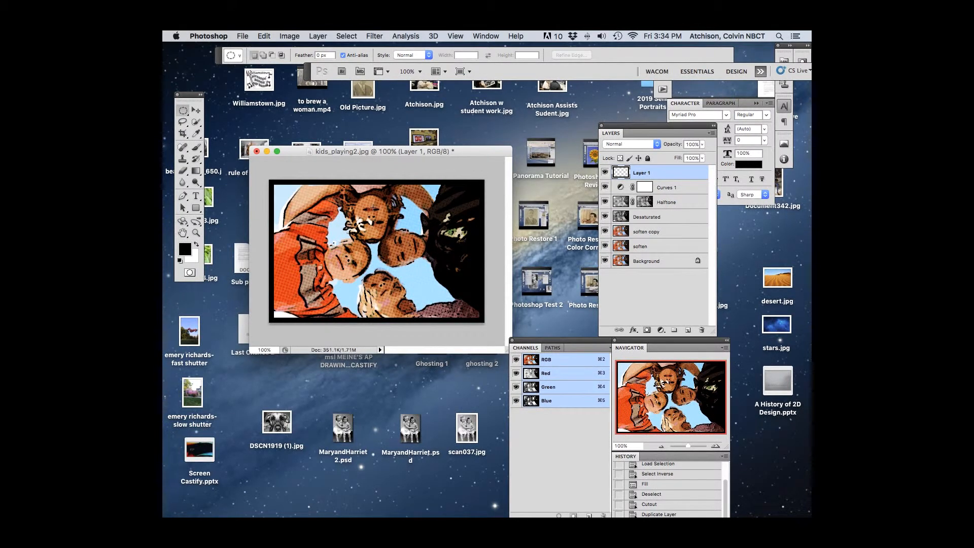
left_click_drag(394, 194, 476, 227)
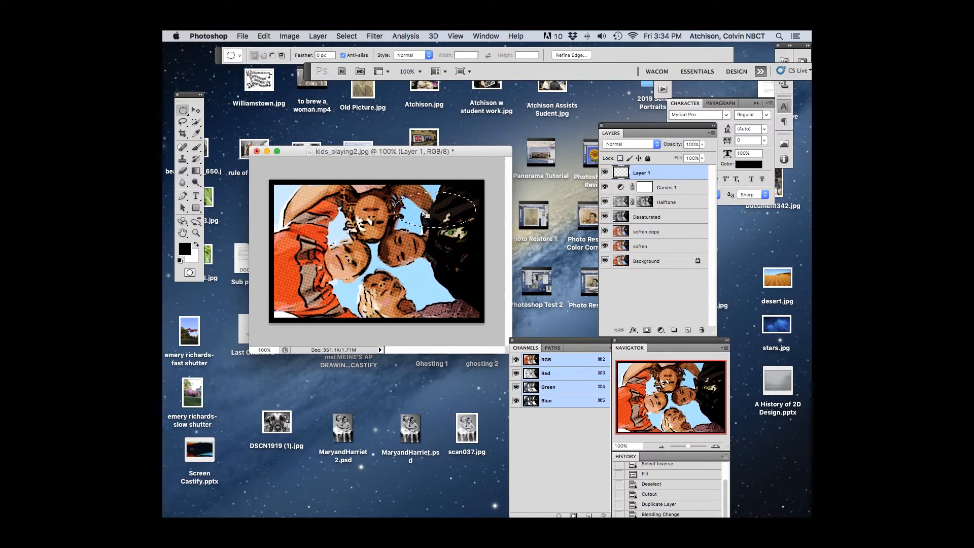
Step: Add a pointed tail to the bottom of the elliptical selection with the Polygonal Lasso tool
left_click(187, 125)
left_click_drag(186, 125, 235, 133)
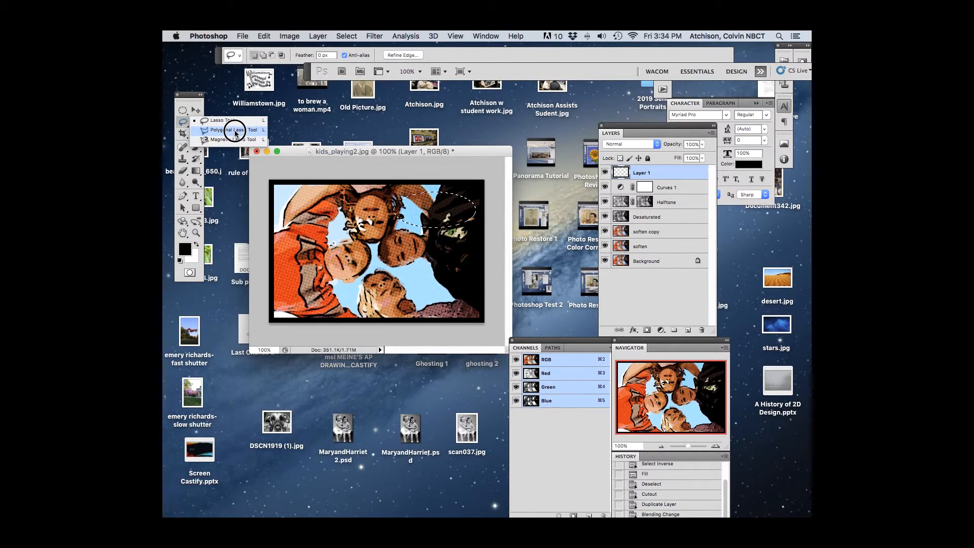
left_click_drag(235, 133, 235, 133)
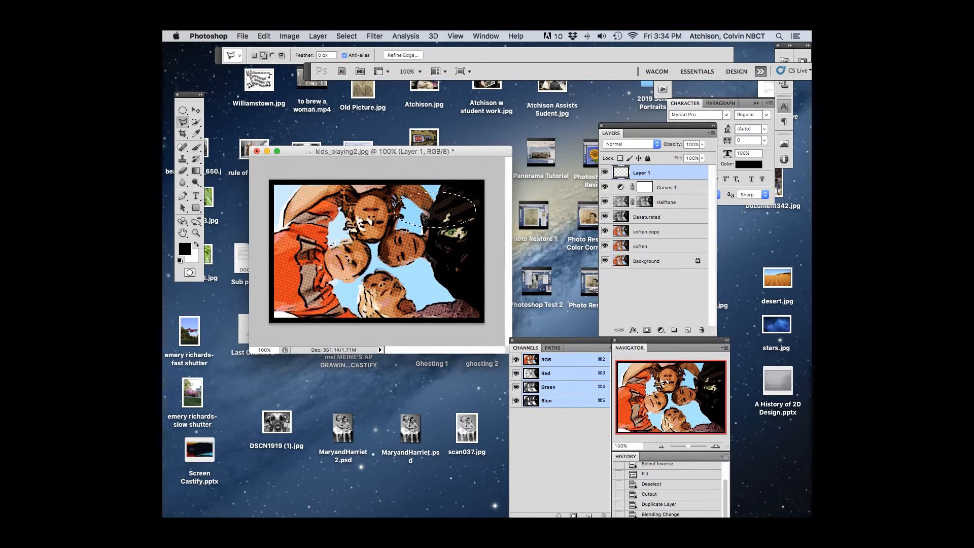
left_click(425, 217)
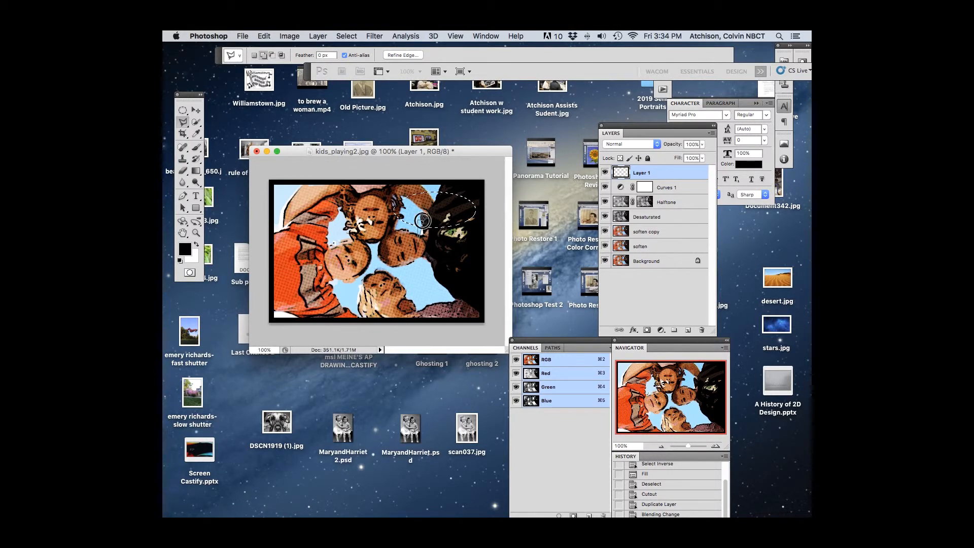
left_click(422, 219)
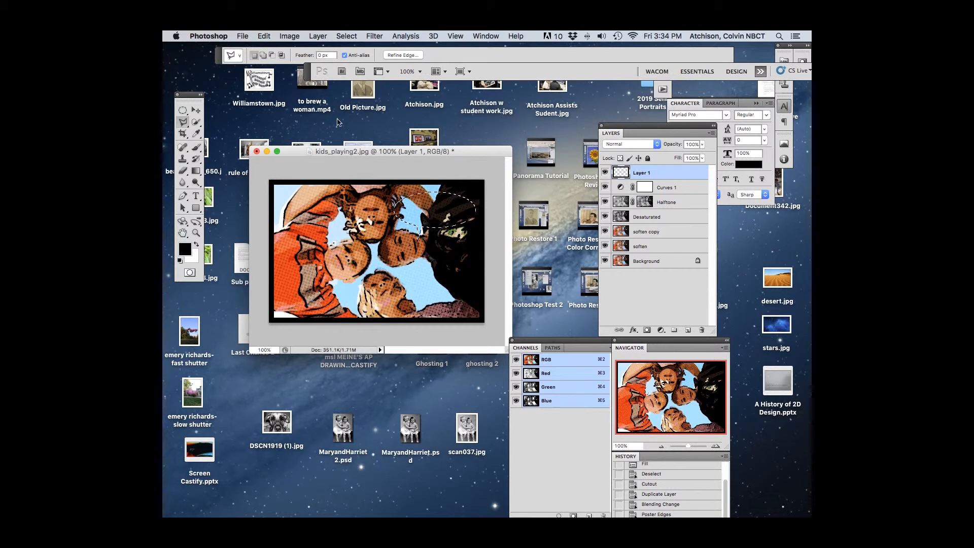
Step: Fill the speech-bubble selection on Layer 1 with white at 100% opacity
left_click(263, 36)
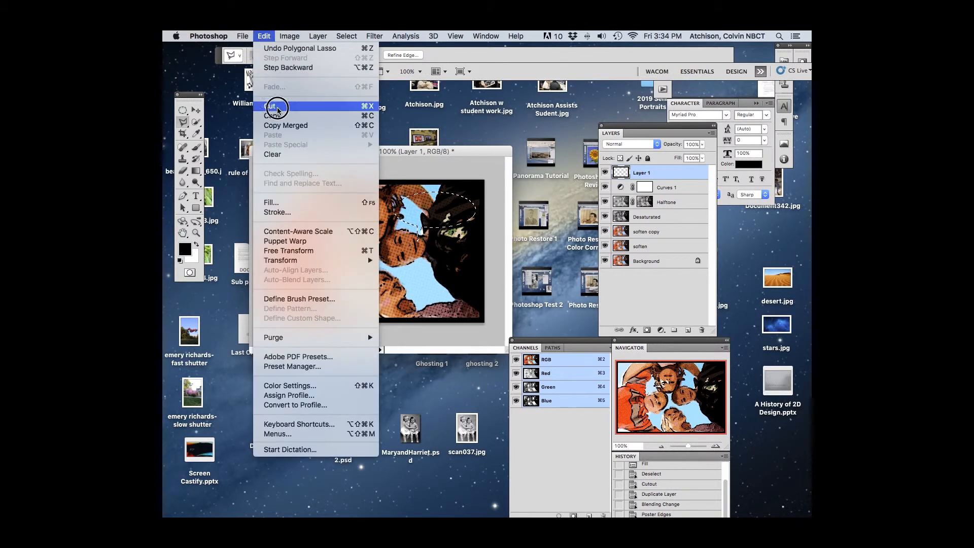
left_click(286, 202)
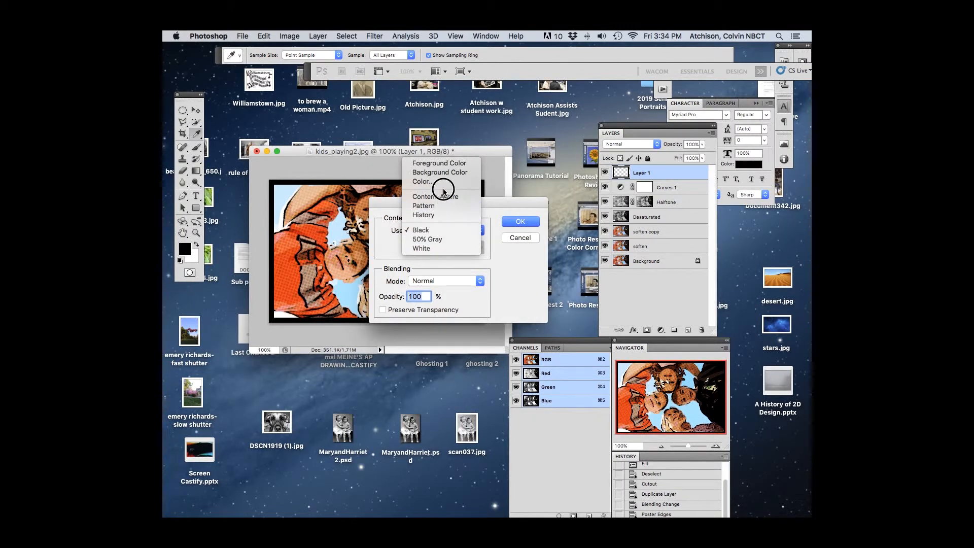
left_click(437, 249)
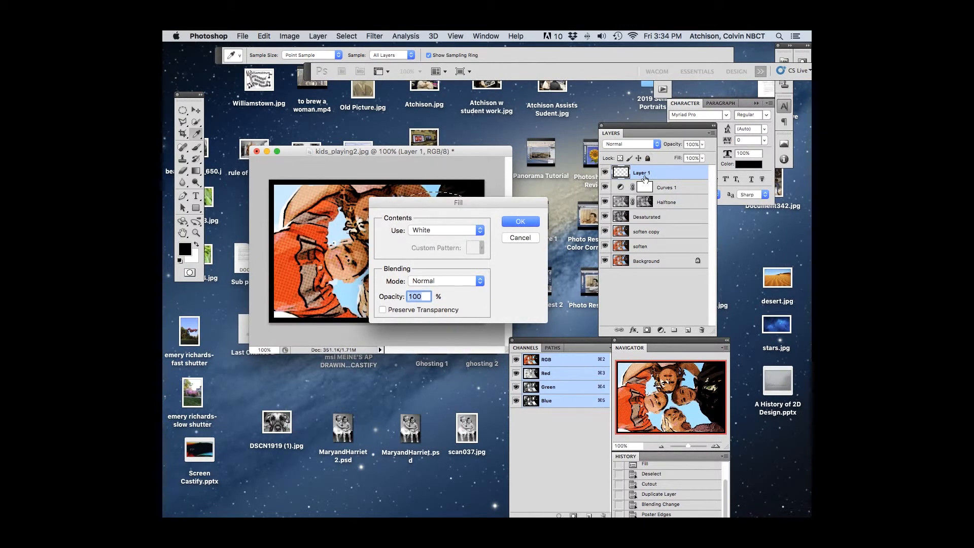
left_click(515, 225)
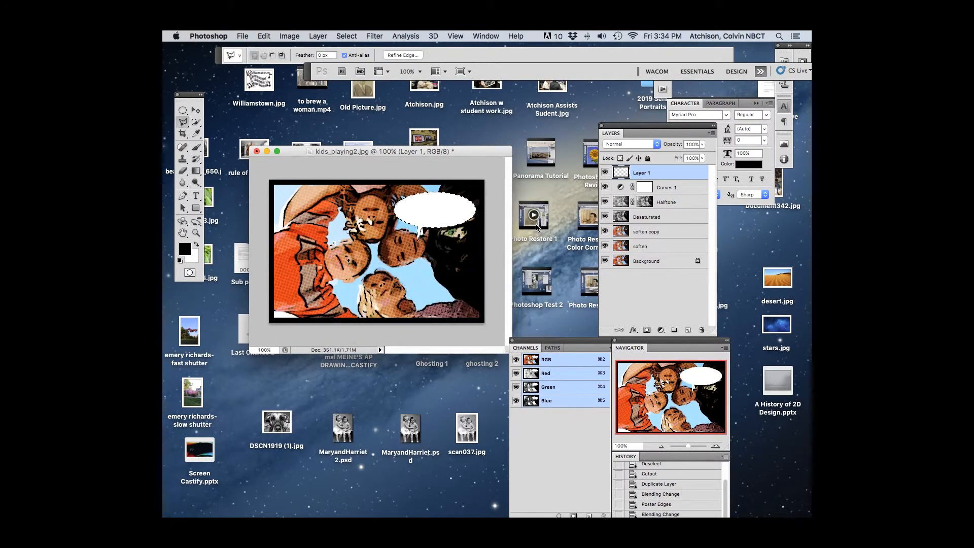
Step: Outline the speech bubble with a 4 px black stroke centred on the selection and deselect it
left_click(287, 37)
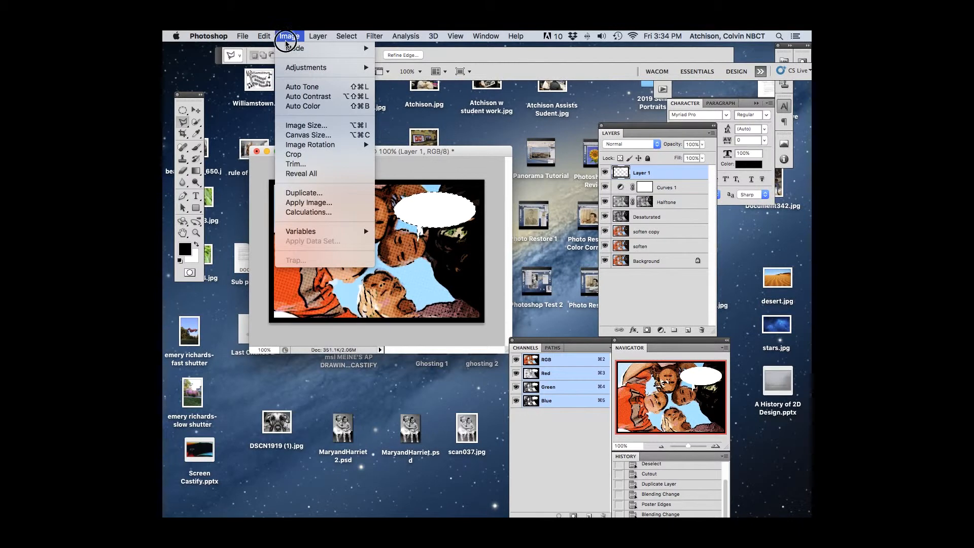
left_click(245, 36)
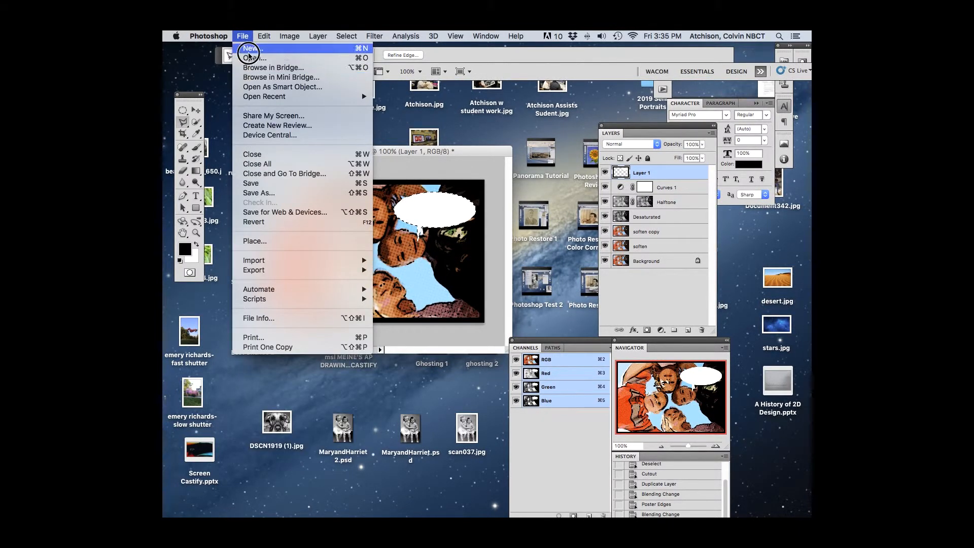
mouse_move(263, 37)
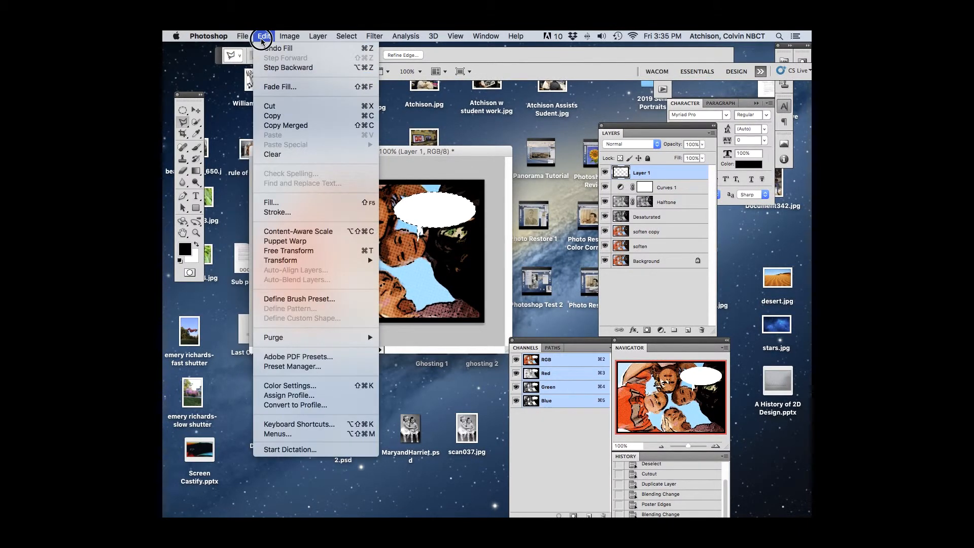
left_click(277, 212)
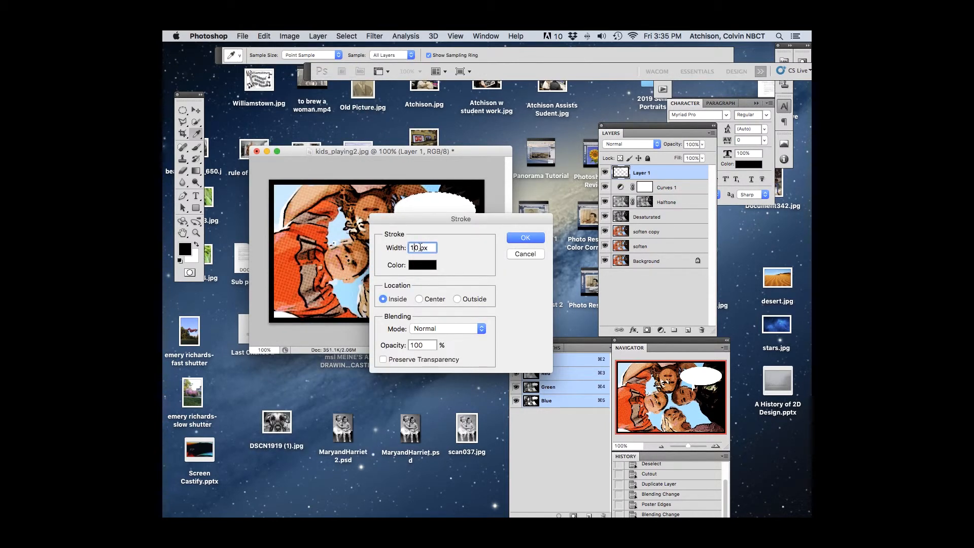
type("4")
key("Tab")
left_click(421, 298)
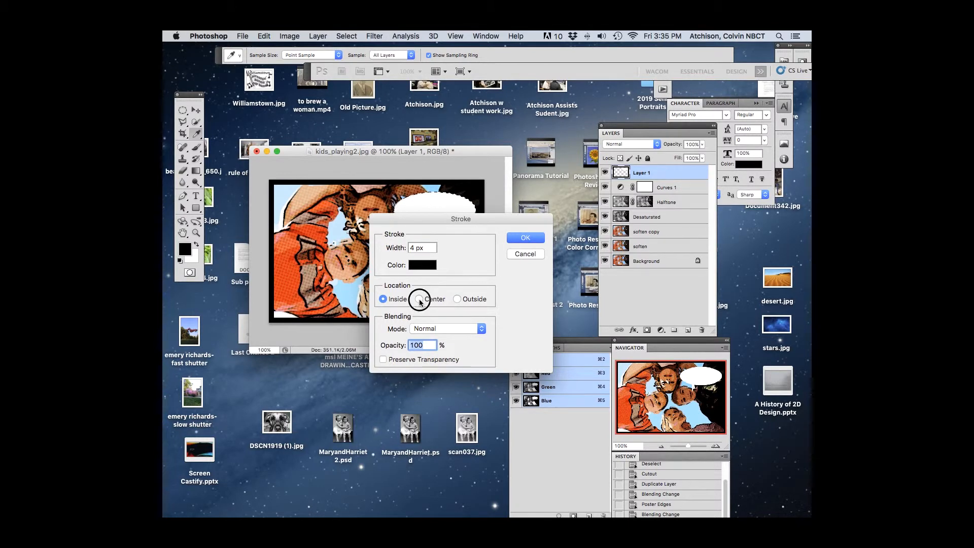
left_click(525, 238)
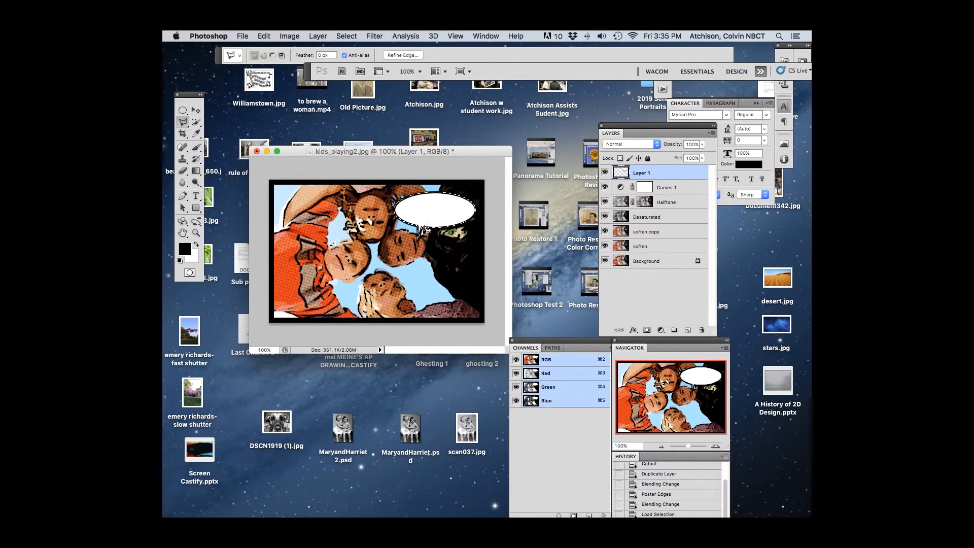
key("super+d")
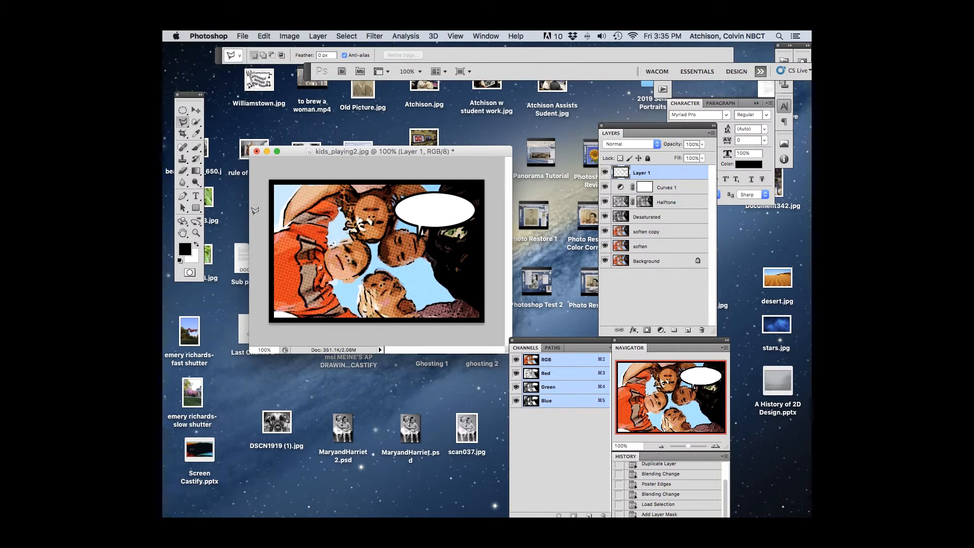
Step: Add the text "HELLO" at 10 pt inside the speech bubble
left_click(196, 196)
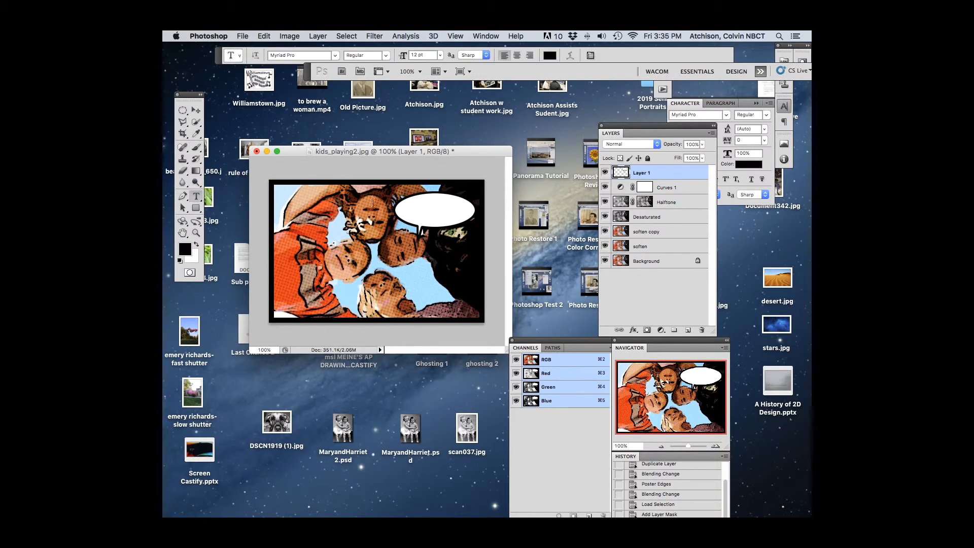
left_click(415, 212)
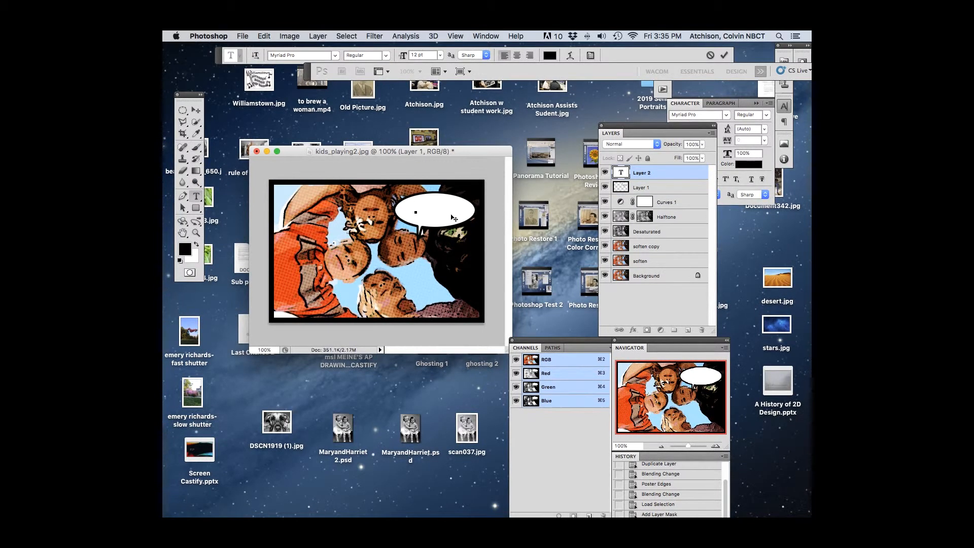
left_click(440, 55)
left_click(429, 90)
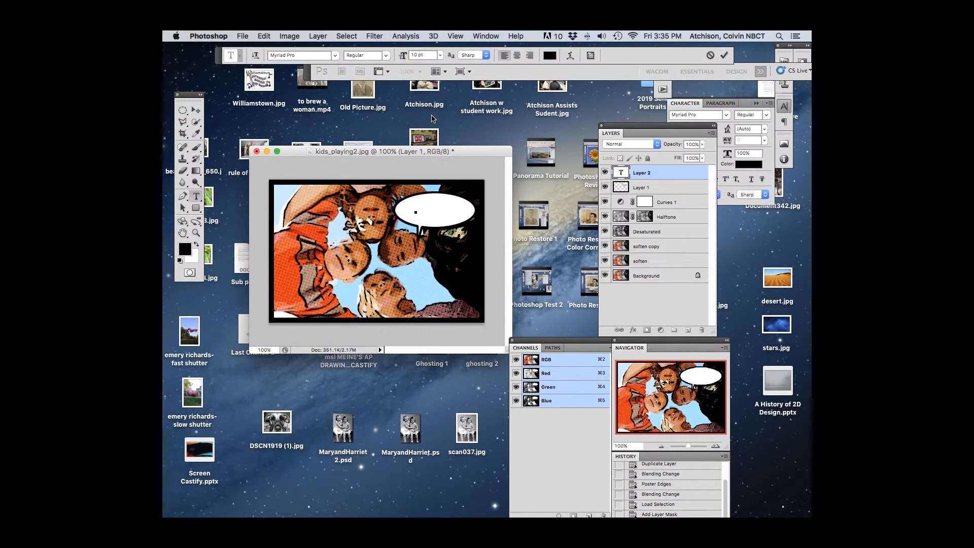
type("HELLO")
left_click(196, 110)
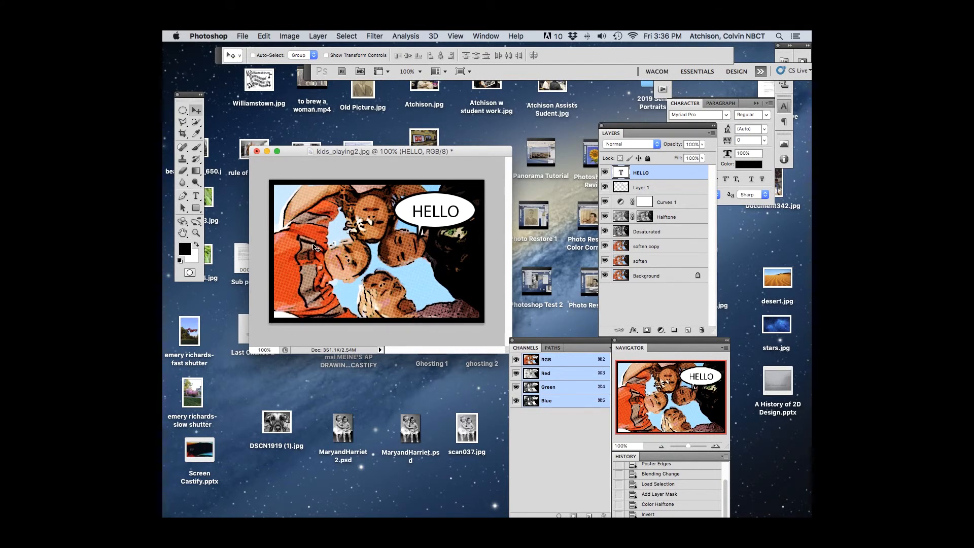
Step: Flatten all layers of the image into a single background
left_click_drag(645, 131, 582, 131)
left_click(647, 133)
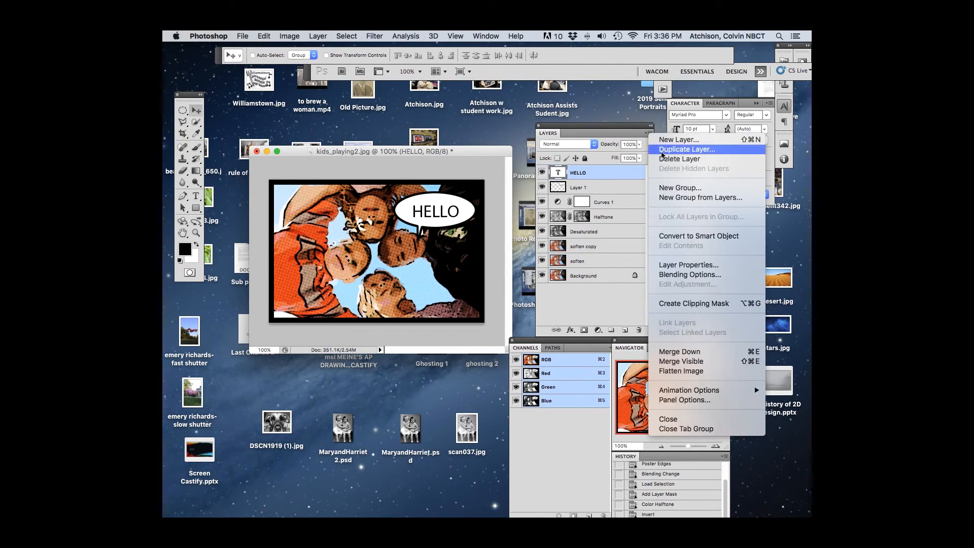
left_click(680, 371)
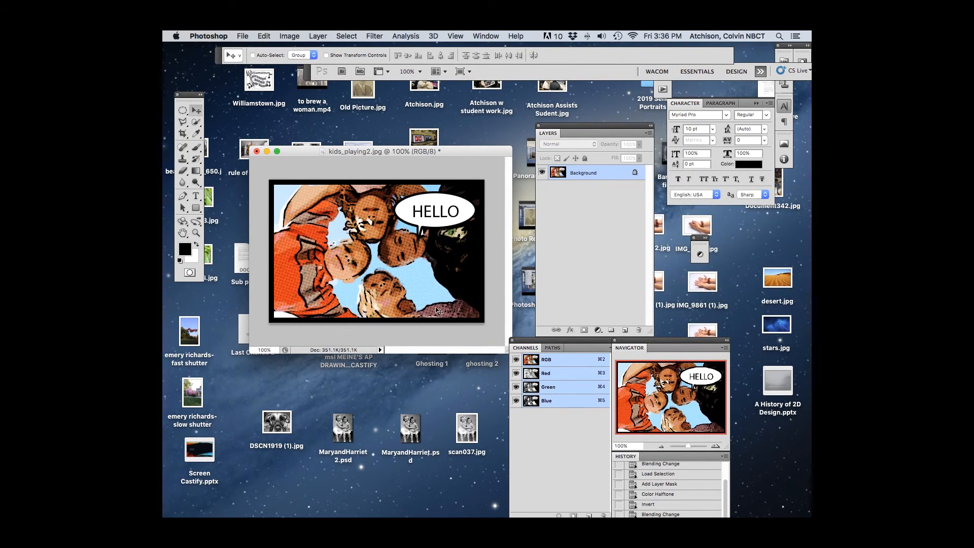